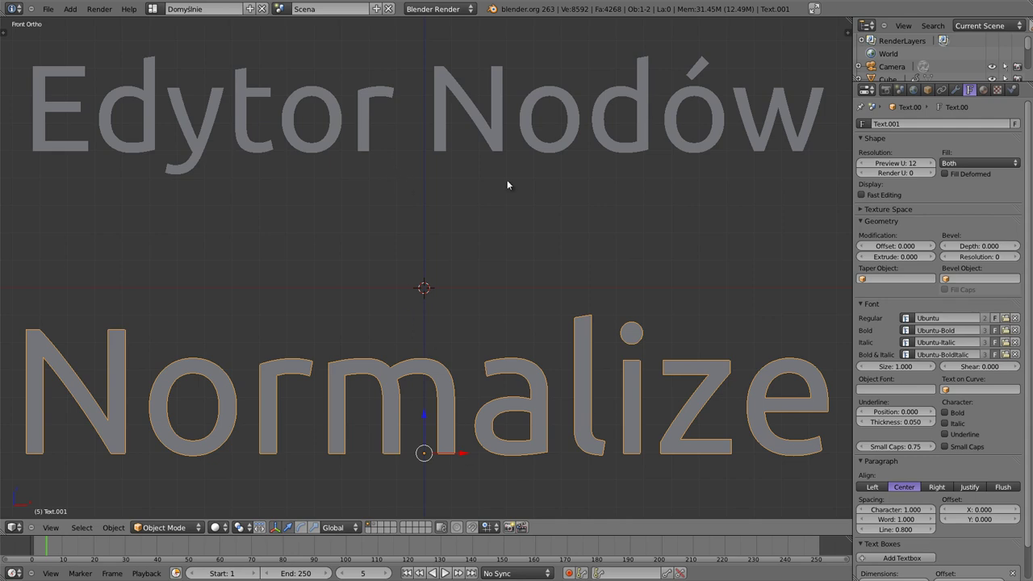
Step: Enable Use Nodes, move Render Layers top-left and Composite top-right, and open the Add menu
{"action": "key", "text": "shift+F3"}
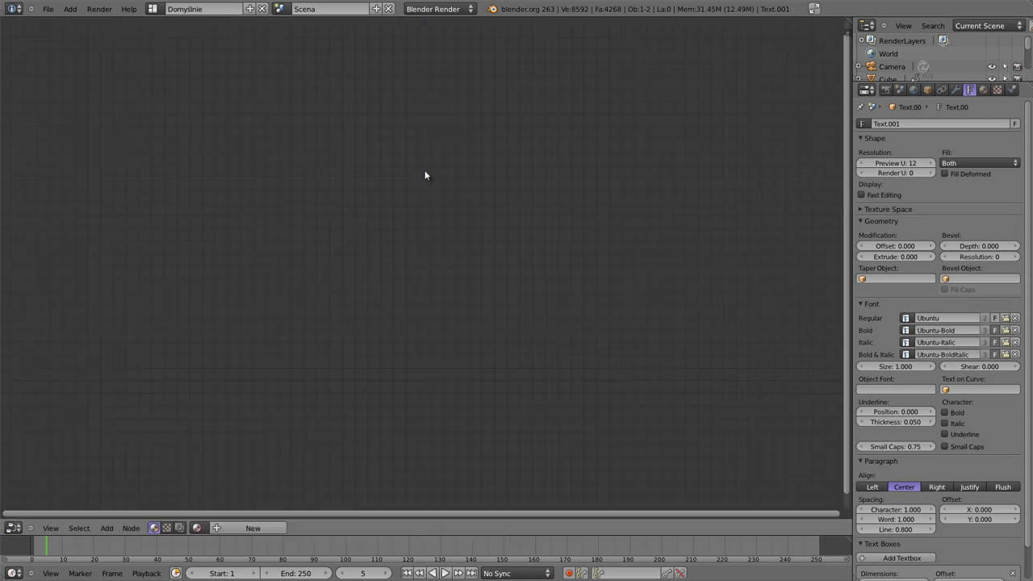
{"action": "left_click", "coordinate": [196, 529]}
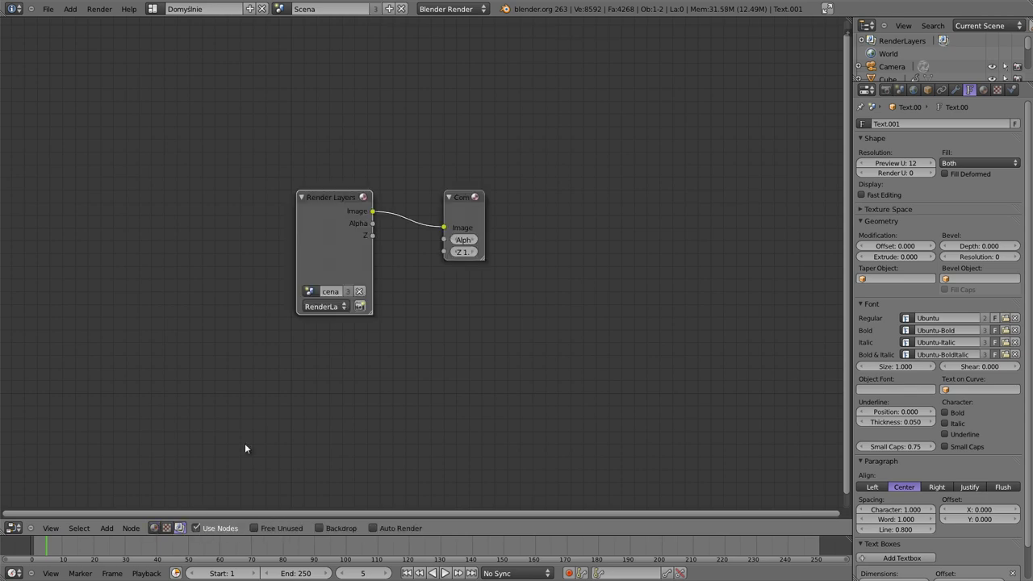
{"action": "left_click_drag", "start_coordinate": [336, 198], "coordinate": [241, 195]}
{"action": "left_click_drag", "start_coordinate": [453, 196], "coordinate": [606, 168]}
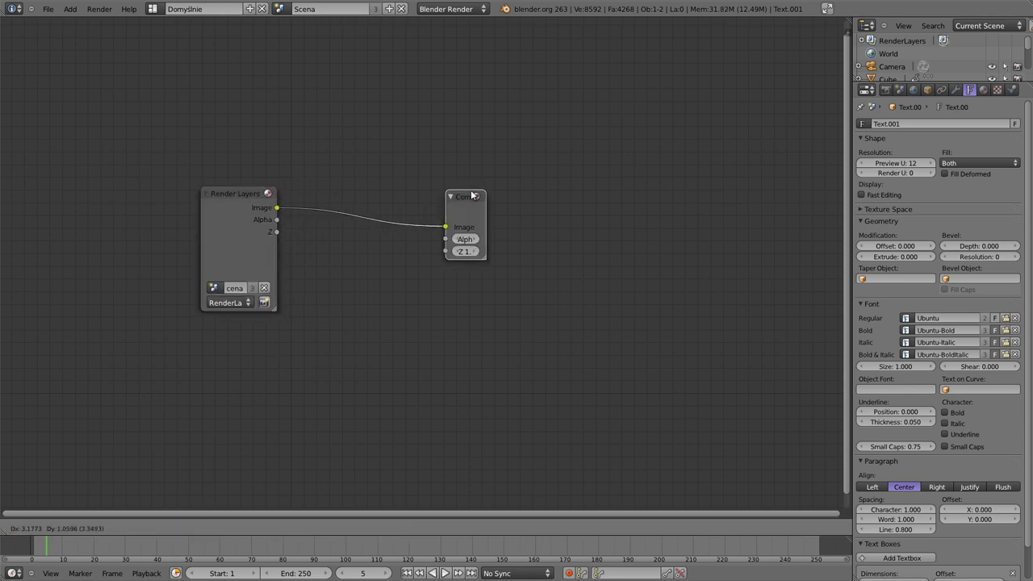
{"action": "left_click_drag", "start_coordinate": [236, 195], "coordinate": [217, 87]}
{"action": "left_click_drag", "start_coordinate": [615, 167], "coordinate": [587, 78]}
{"action": "key", "text": "shift+a"}
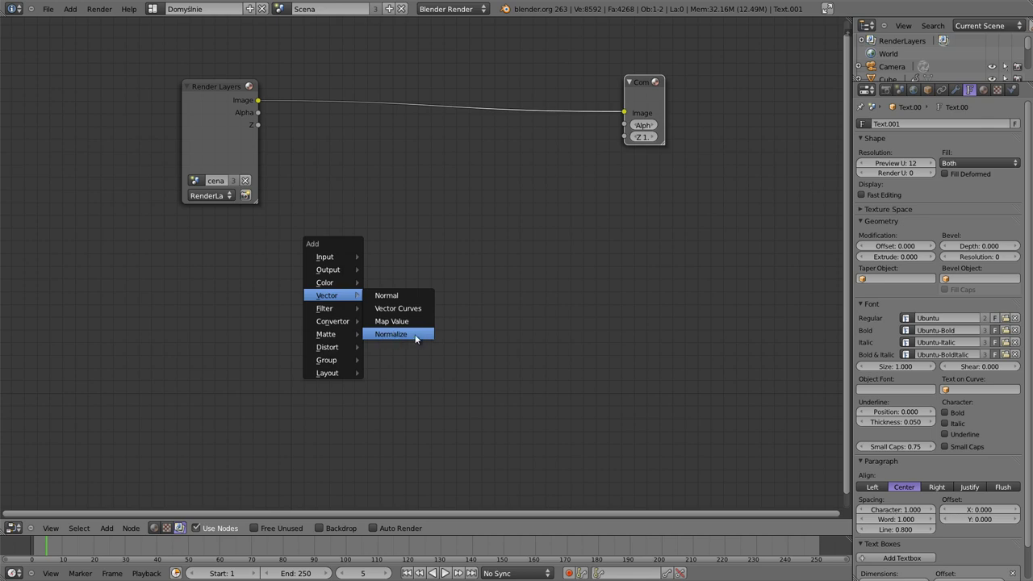
Step: Add a Normalize node, place it higher, and turn on the Backdrop
{"action": "left_click", "coordinate": [413, 336]}
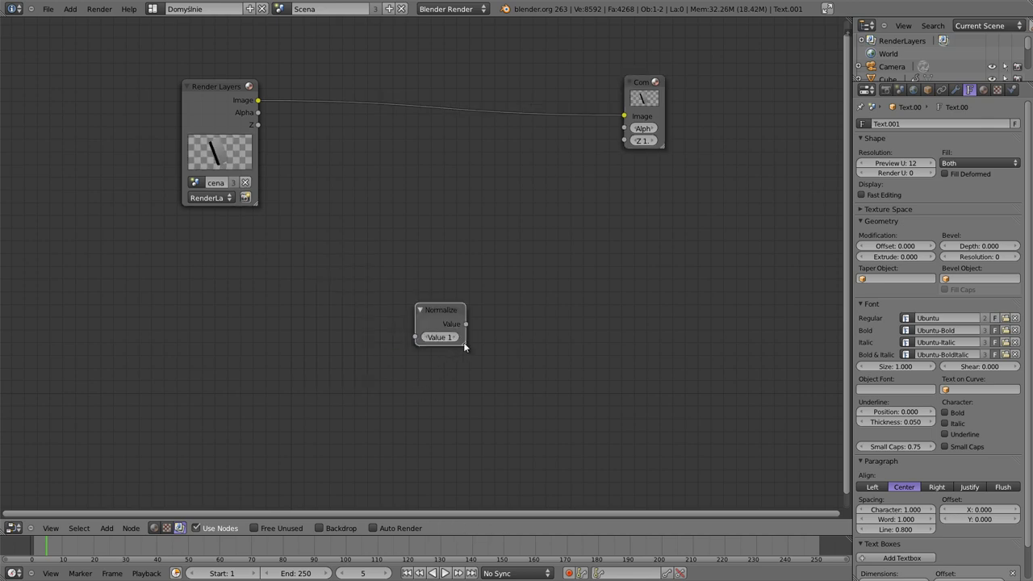
{"action": "left_click_drag", "start_coordinate": [459, 337], "coordinate": [374, 187]}
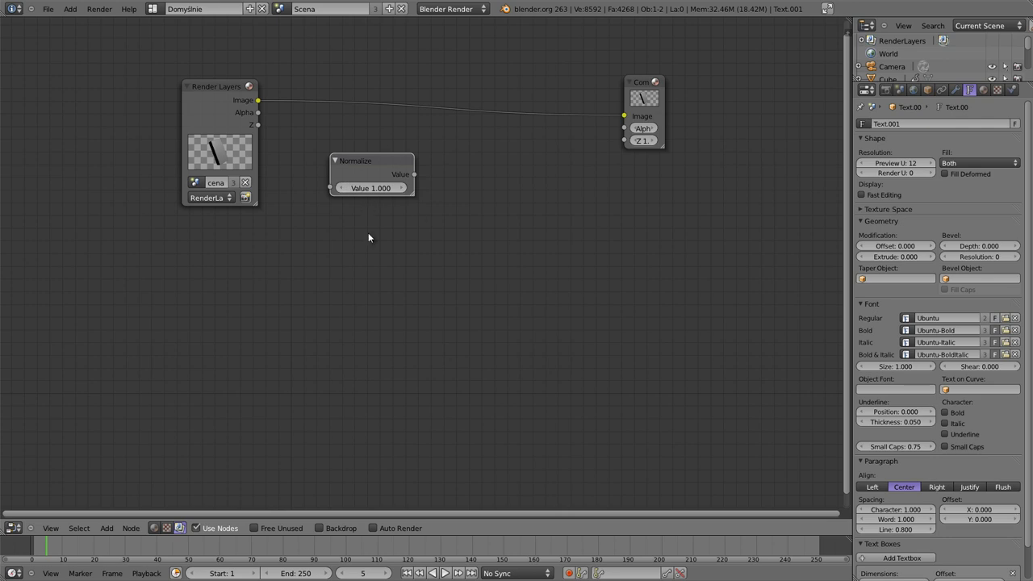
{"action": "left_click", "coordinate": [321, 528]}
Step: Attach a Viewer to Normalize, enlarge it, and arrange it to the right of Normalize
{"action": "left_click", "coordinate": [375, 161], "text": "ctrl+shift"}
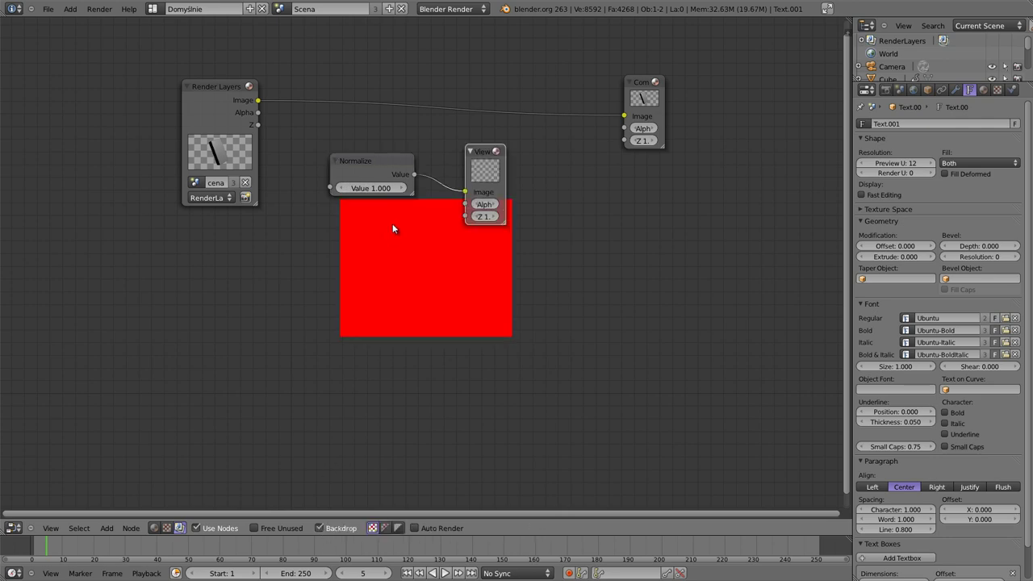
{"action": "left_click_drag", "start_coordinate": [507, 229], "coordinate": [576, 281]}
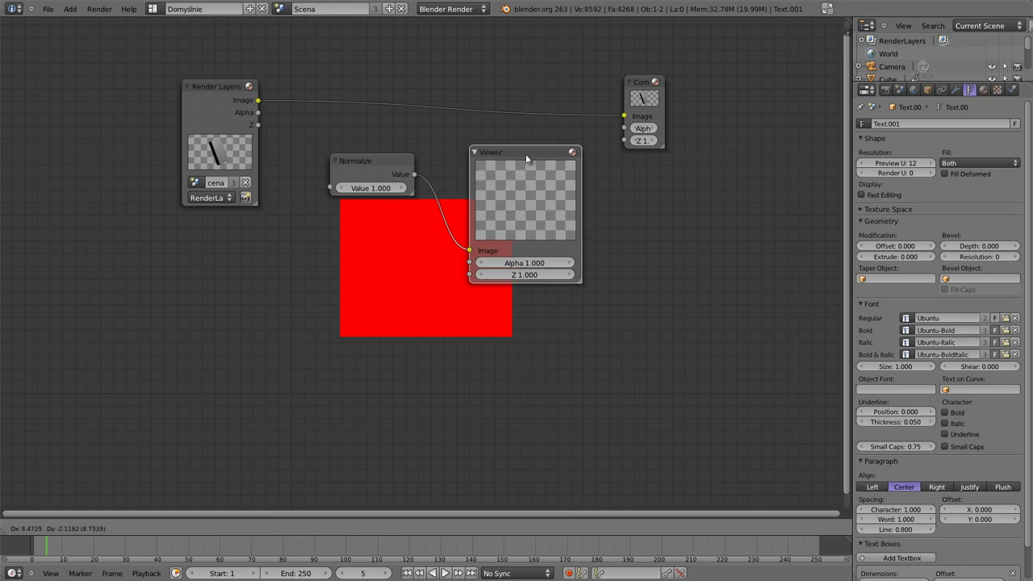
{"action": "left_click_drag", "start_coordinate": [528, 158], "coordinate": [694, 190]}
{"action": "left_click_drag", "start_coordinate": [377, 155], "coordinate": [392, 133]}
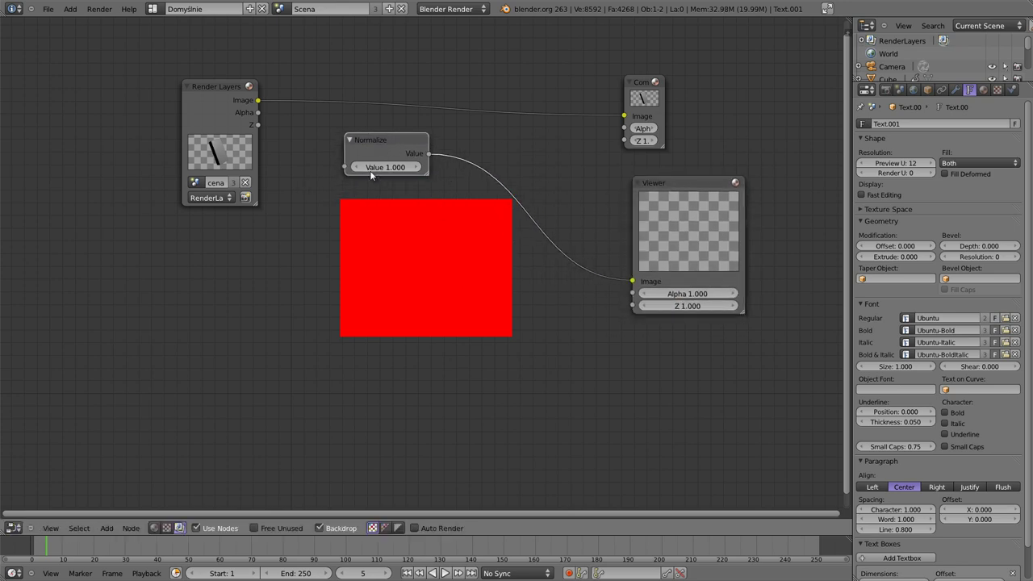
Step: Link Render Layers' Image into Normalize, shift the backdrop preview, and return to the 3D view
{"action": "left_click", "coordinate": [259, 100]}
{"action": "left_click_drag", "start_coordinate": [313, 146], "coordinate": [345, 166]}
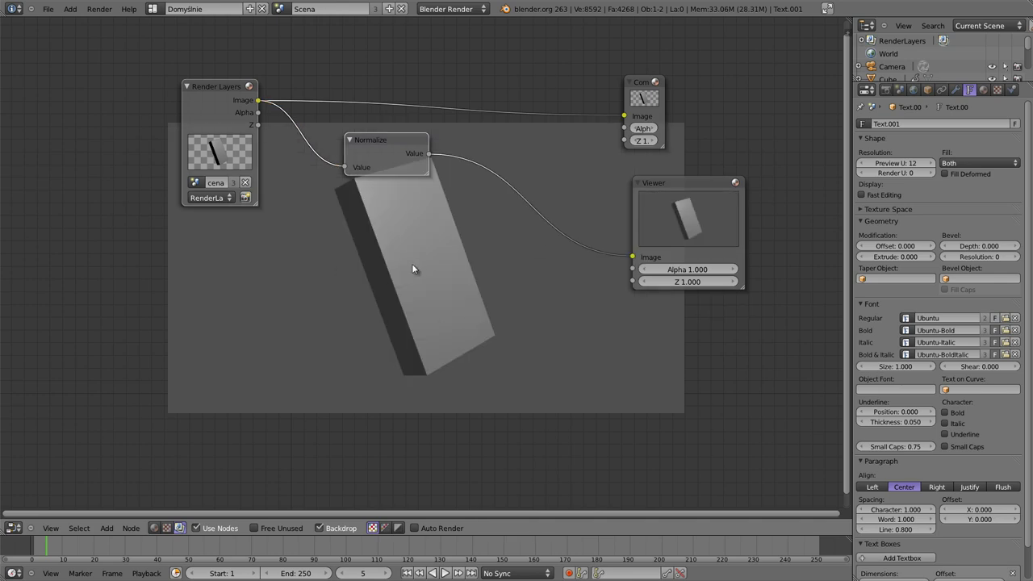
{"action": "mouse_move", "coordinate": [404, 261]}
{"action": "middle_mouse_down", "text": "alt"}
{"action": "mouse_move", "coordinate": [520, 338]}
{"action": "mouse_move", "coordinate": [556, 344]}
{"action": "middle_mouse_up", "text": "alt"}
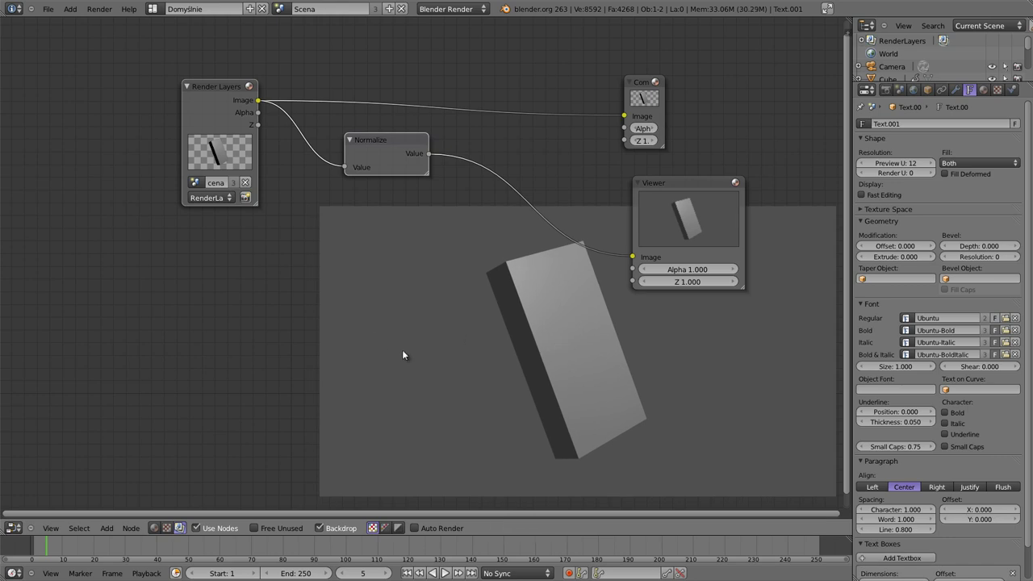
{"action": "key", "text": "shift+F5"}
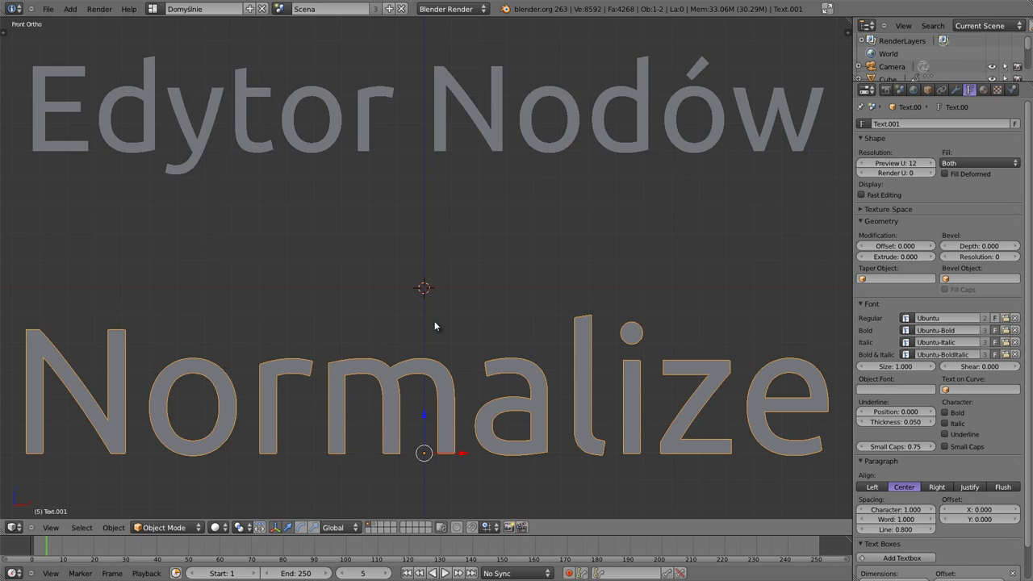
Step: Show layer 1 with the box, lamp and camera, and scrub the timeline to watch the box rotate
{"action": "key", "text": "a"}
{"action": "key", "text": "1"}
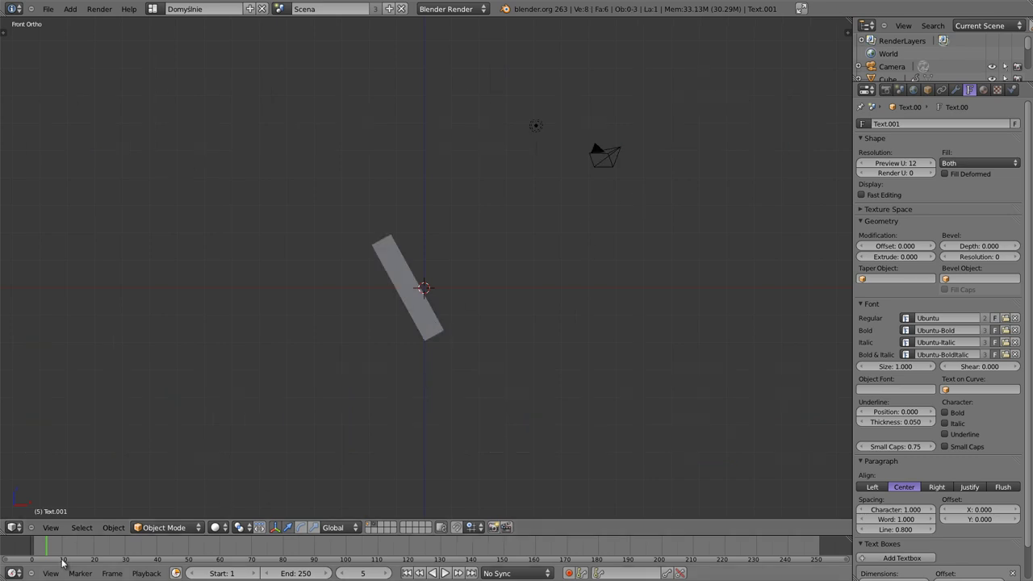
{"action": "scroll", "coordinate": [48, 555], "scroll_direction": "up", "scroll_amount": 3}
{"action": "scroll", "coordinate": [32, 552], "scroll_direction": "up", "scroll_amount": 3}
{"action": "scroll", "coordinate": [19, 548], "scroll_direction": "up", "scroll_amount": 3}
{"action": "scroll", "coordinate": [84, 551], "scroll_direction": "up", "scroll_amount": 1}
{"action": "mouse_move", "coordinate": [112, 549]}
{"action": "left_mouse_down"}
{"action": "mouse_move", "coordinate": [270, 542]}
{"action": "mouse_move", "coordinate": [113, 549]}
{"action": "mouse_move", "coordinate": [275, 550]}
{"action": "left_mouse_up"}
{"action": "middle_click_drag", "start_coordinate": [484, 309], "coordinate": [431, 358]}
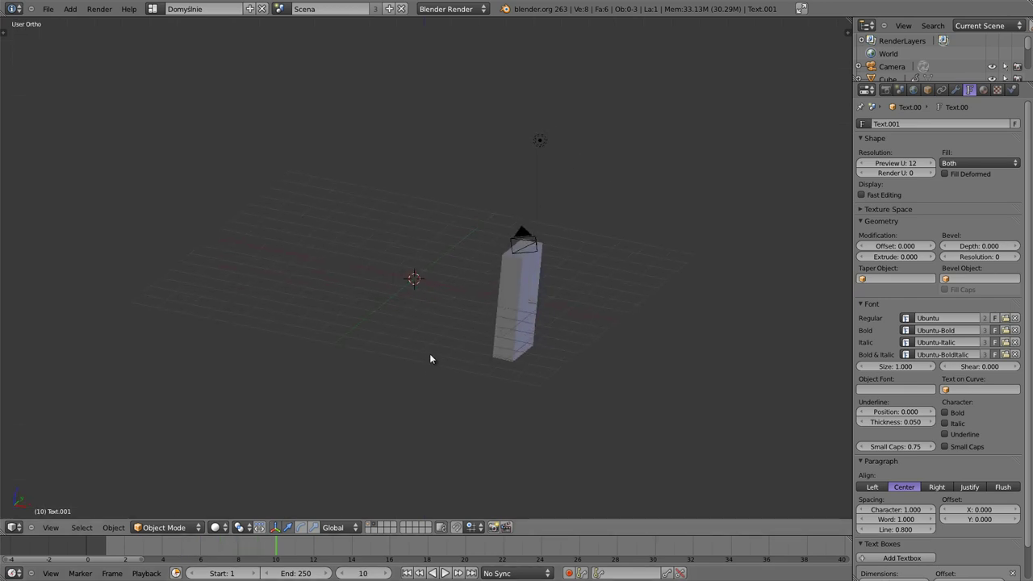
Step: View the scene through the camera at frame 5, then go back to the compositor
{"action": "key", "text": "KP_0"}
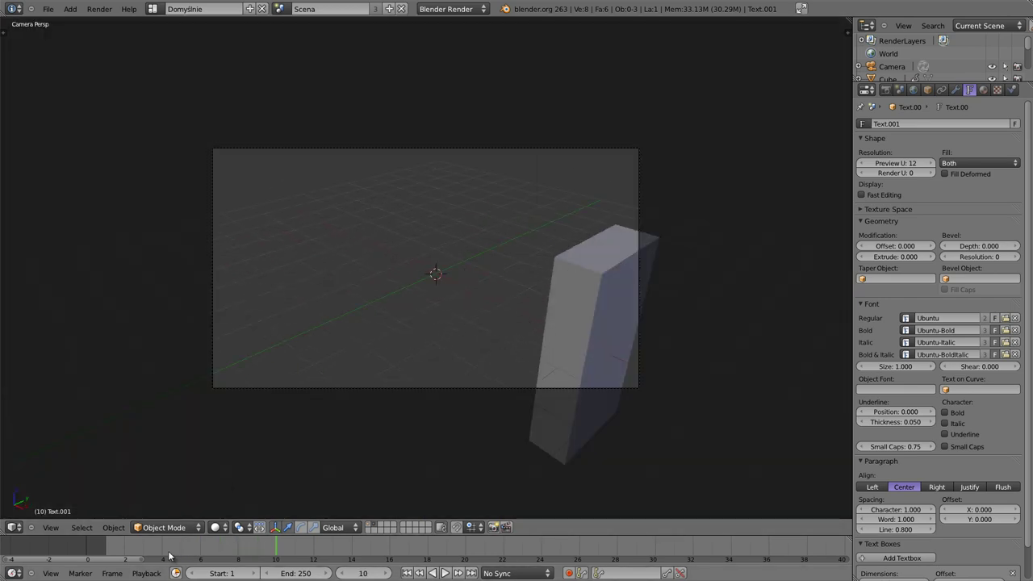
{"action": "left_click", "coordinate": [202, 550]}
{"action": "left_click_drag", "start_coordinate": [202, 549], "coordinate": [183, 550]}
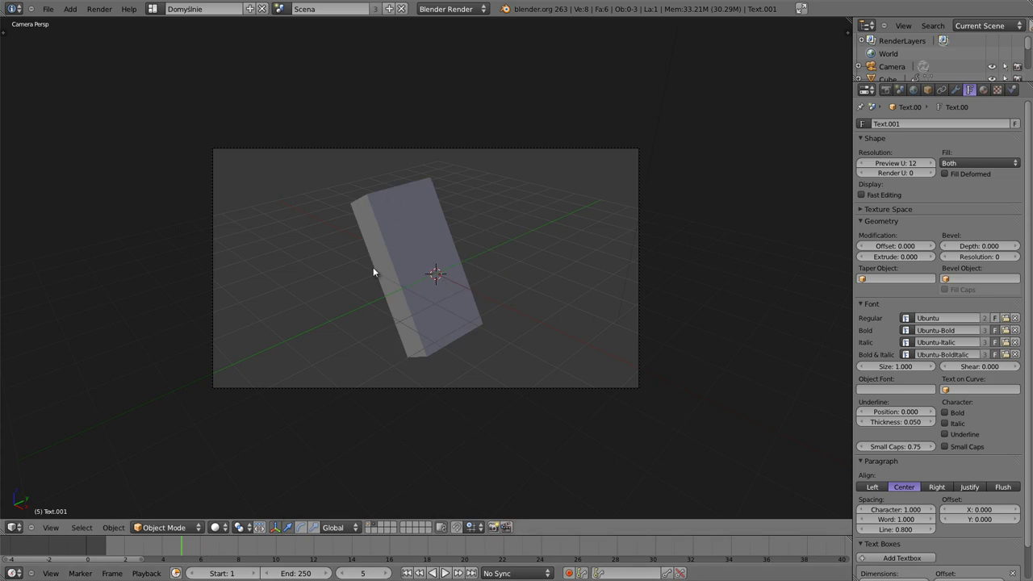
{"action": "key", "text": "shift+F3"}
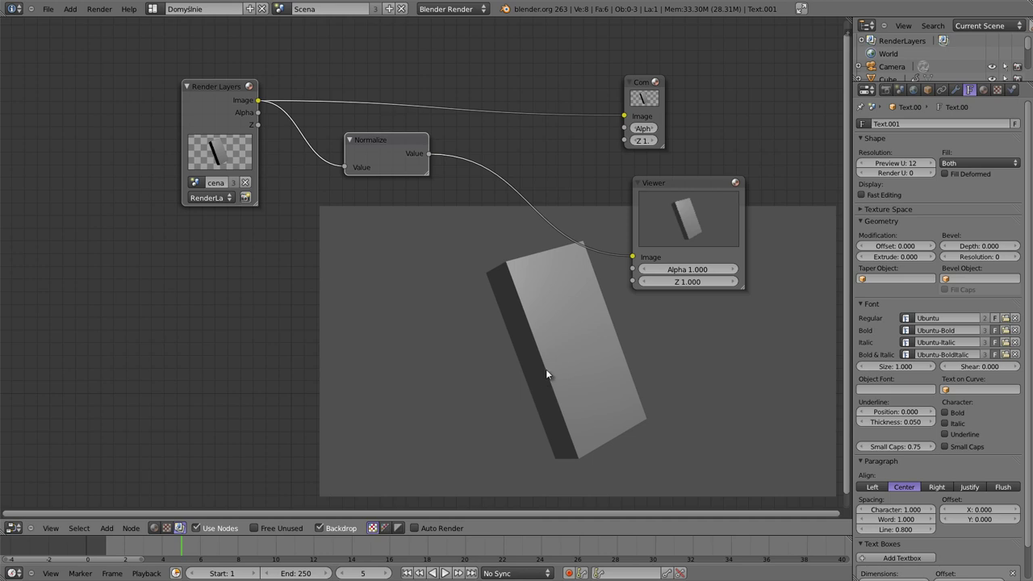
Step: Rearrange the Render Layers, Normalize, Viewer and Composite nodes
{"action": "key", "text": "g"}
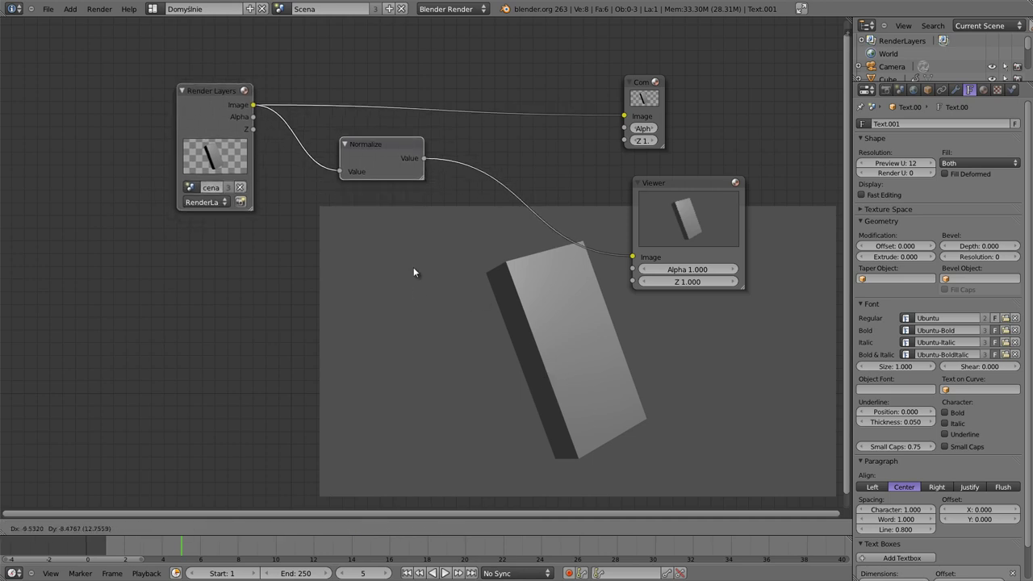
{"action": "left_click", "coordinate": [413, 269]}
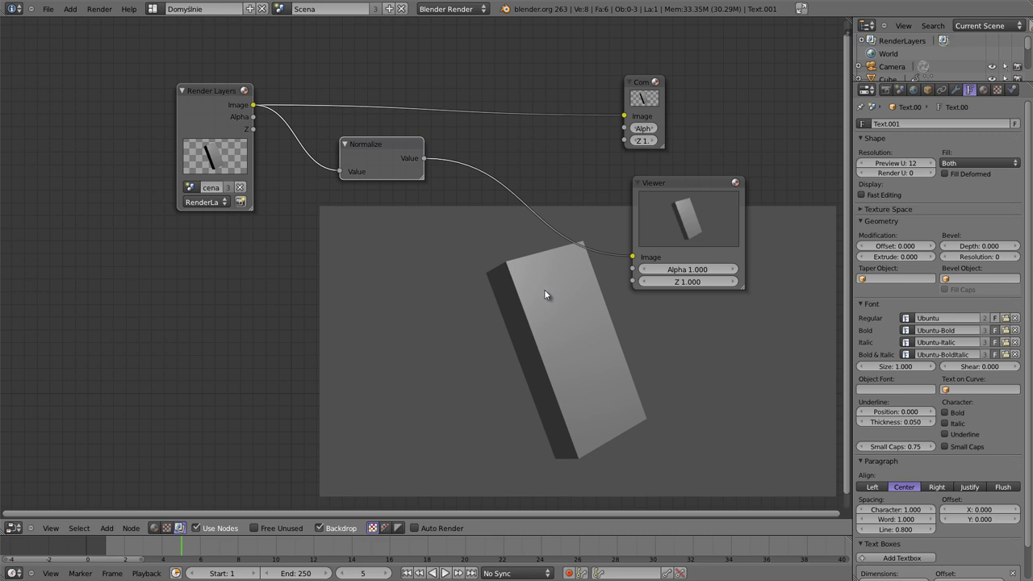
{"action": "left_click_drag", "start_coordinate": [694, 185], "coordinate": [709, 180]}
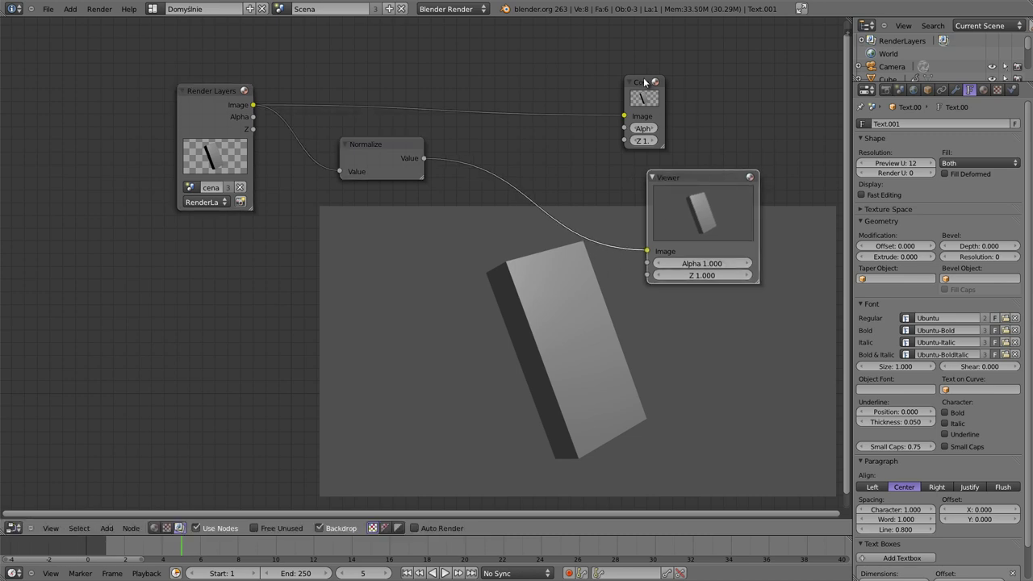
{"action": "left_click_drag", "start_coordinate": [646, 81], "coordinate": [658, 69]}
{"action": "key", "text": "shift+a"}
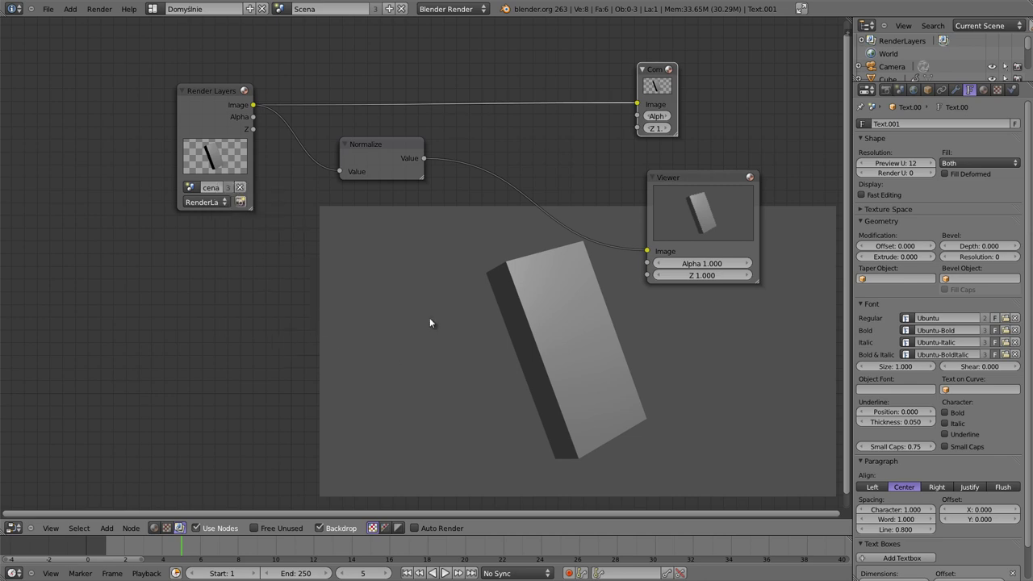
{"action": "left_click_drag", "start_coordinate": [210, 90], "coordinate": [147, 80]}
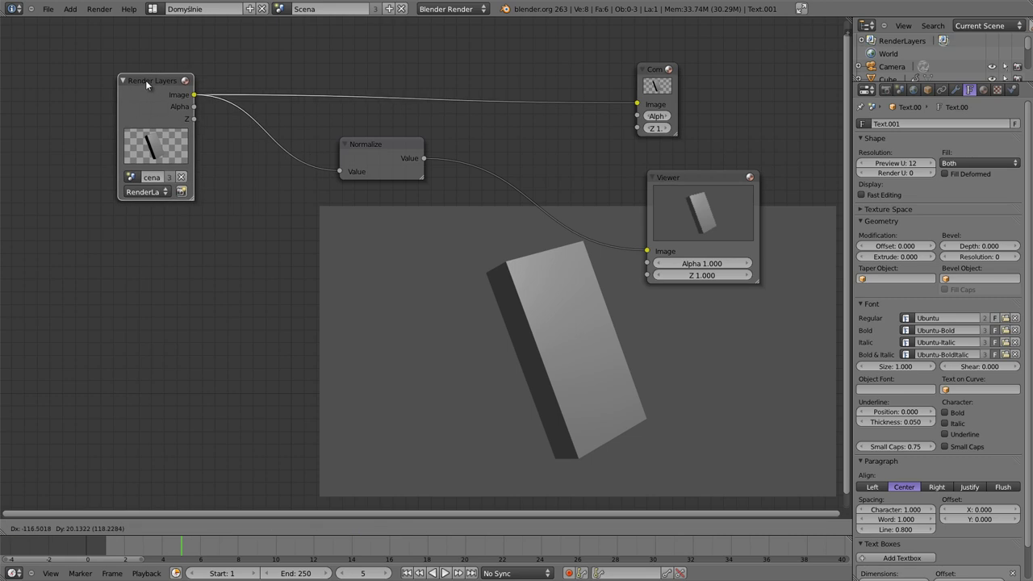
{"action": "left_click_drag", "start_coordinate": [697, 172], "coordinate": [710, 161]}
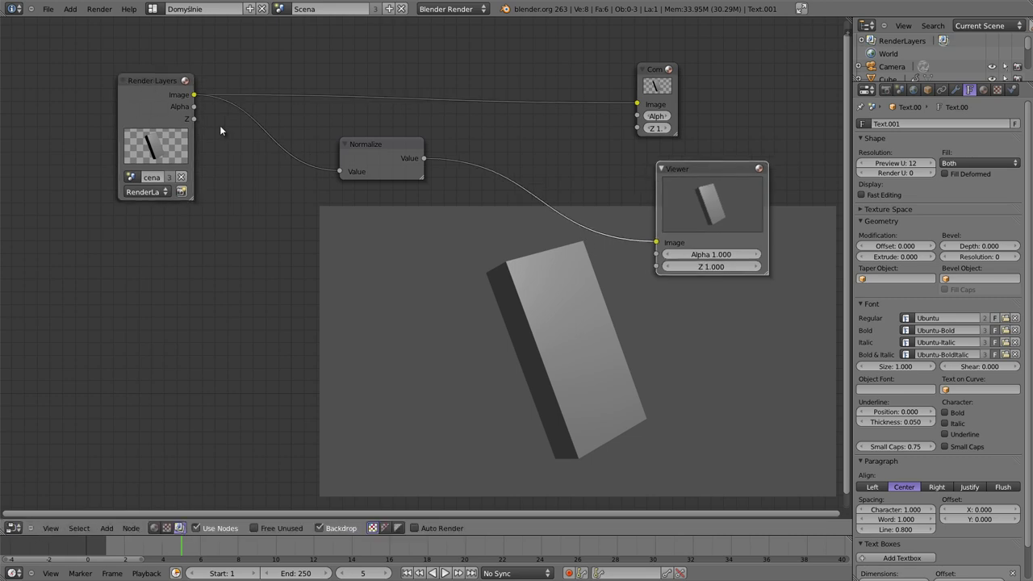
Step: Link Z depth straight to the Viewer, detach Normalize with Alt+D, and render with F12
{"action": "mouse_move", "coordinate": [196, 118]}
{"action": "left_mouse_down"}
{"action": "mouse_move", "coordinate": [611, 242]}
{"action": "mouse_move", "coordinate": [656, 242]}
{"action": "left_mouse_up"}
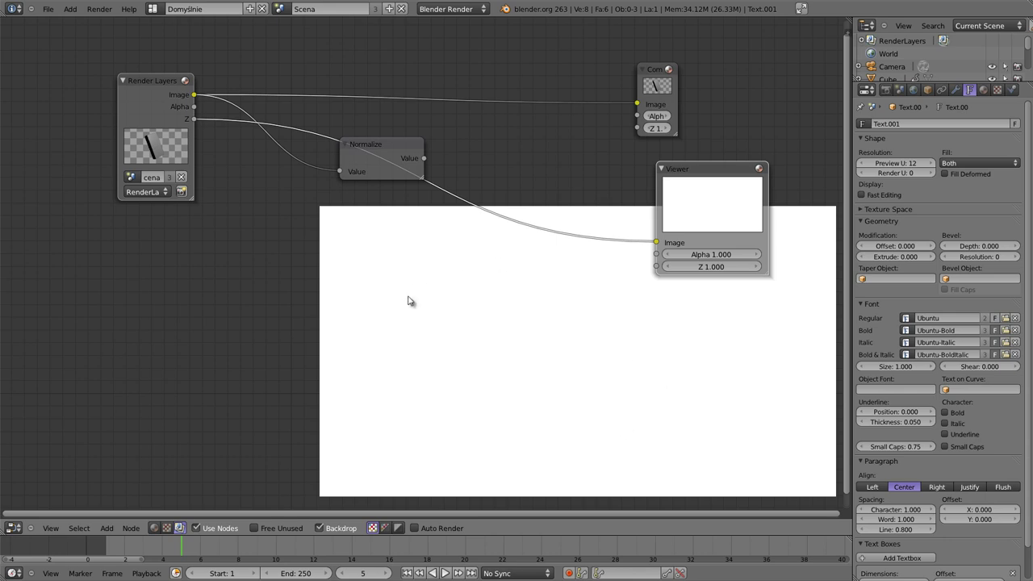
{"action": "left_click_drag", "start_coordinate": [407, 147], "coordinate": [483, 127]}
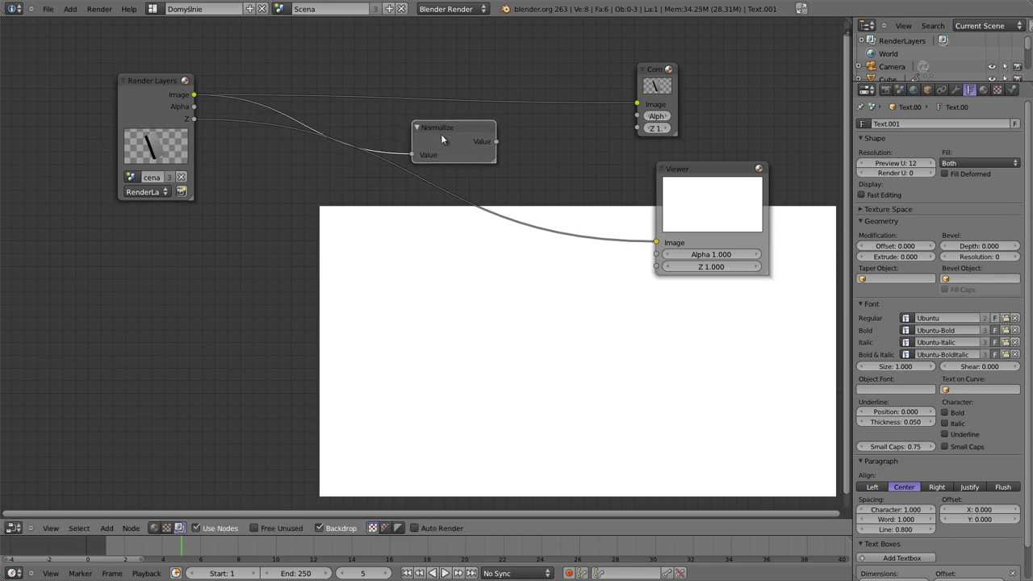
{"action": "key", "text": "alt+d"}
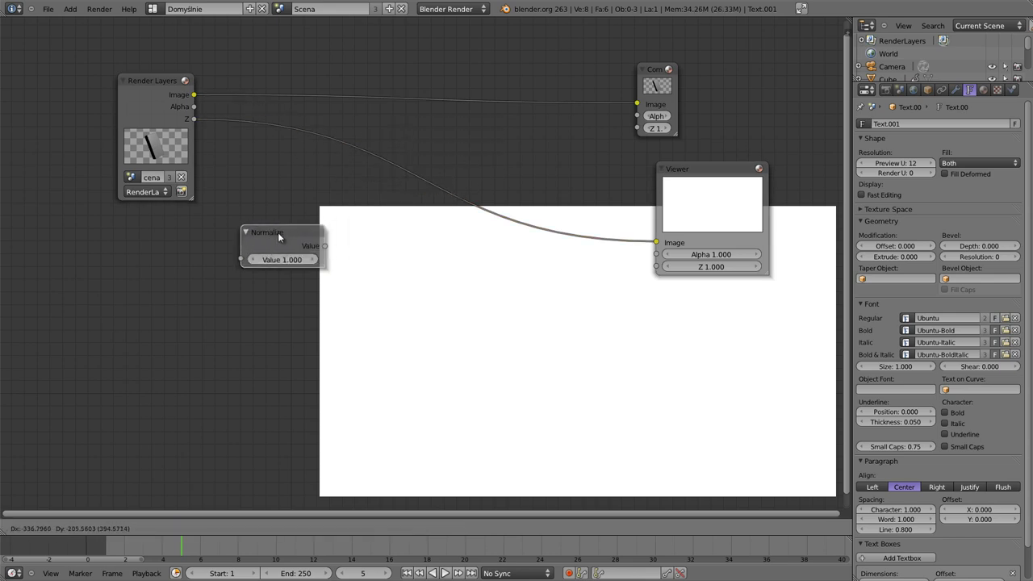
{"action": "left_click", "coordinate": [274, 166]}
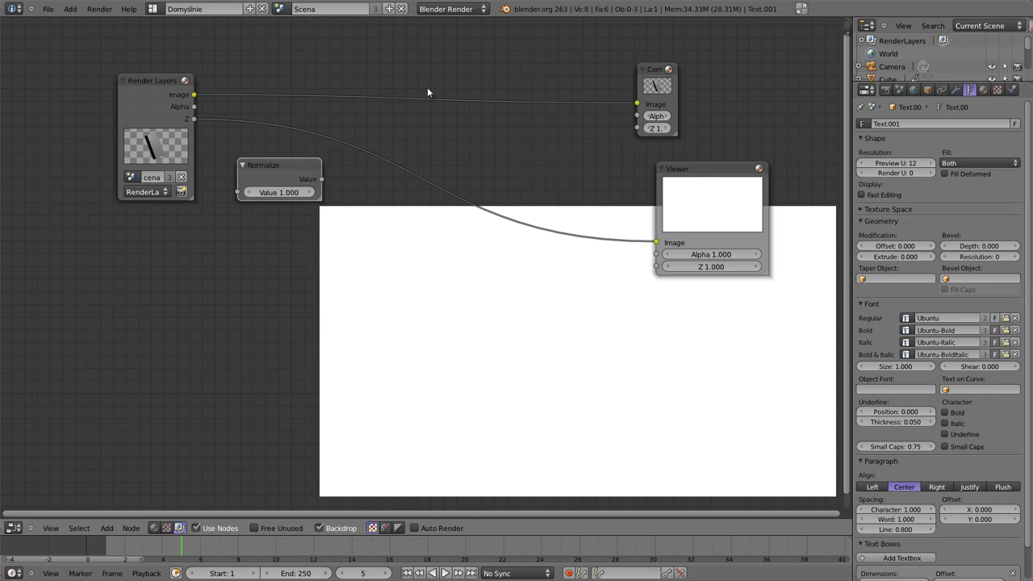
{"action": "key", "text": "F12"}
{"action": "key", "text": "F12"}
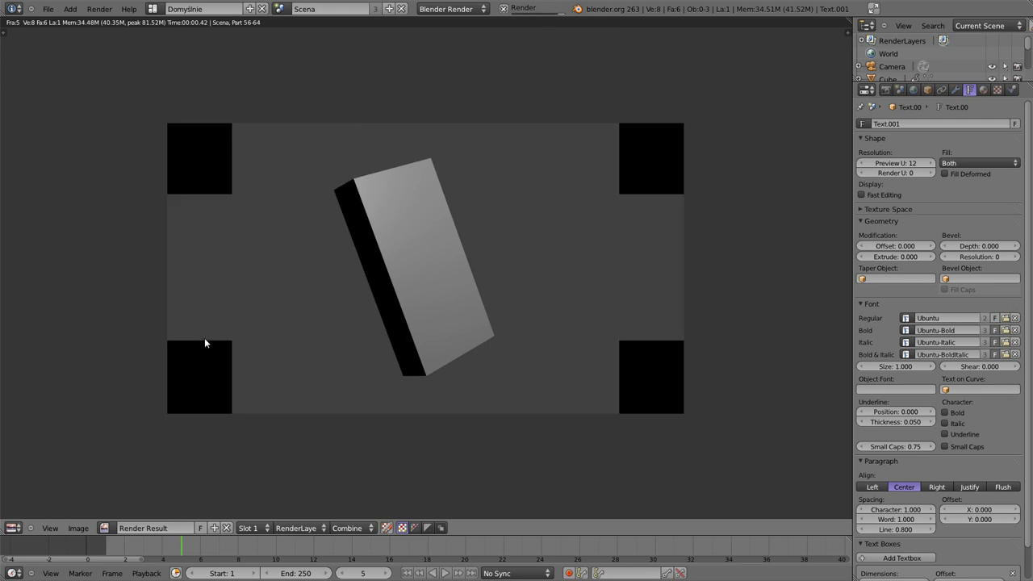
Step: Leave the render and drop Normalize onto the Z-to-Viewer link to insert it
{"action": "key", "text": "Escape"}
{"action": "left_click_drag", "start_coordinate": [256, 173], "coordinate": [360, 149]}
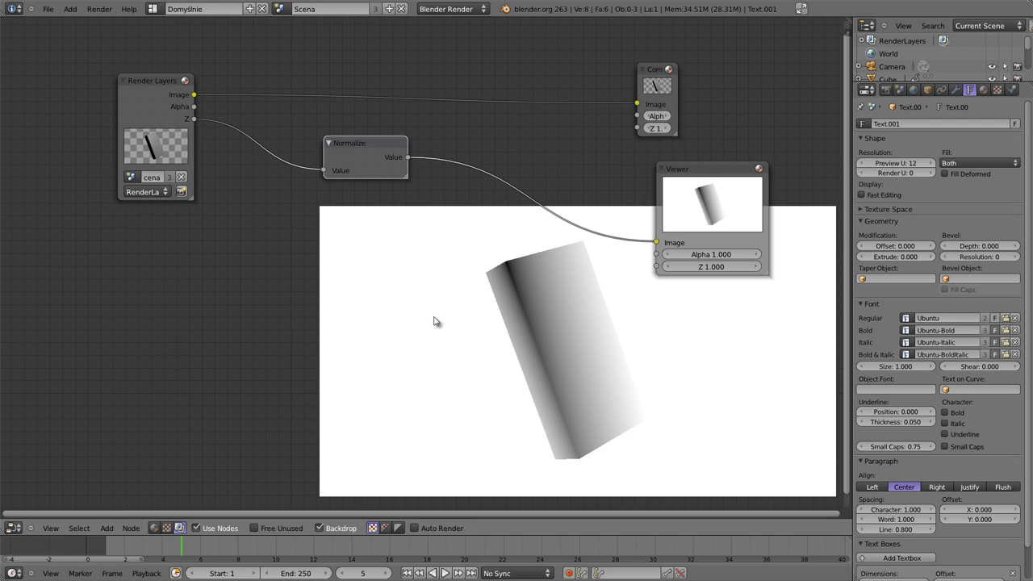
Step: Sketch a -500 scale annotation over the backdrop preview and nudge the Normalize node
{"action": "left_click_drag", "start_coordinate": [370, 142], "coordinate": [378, 144]}
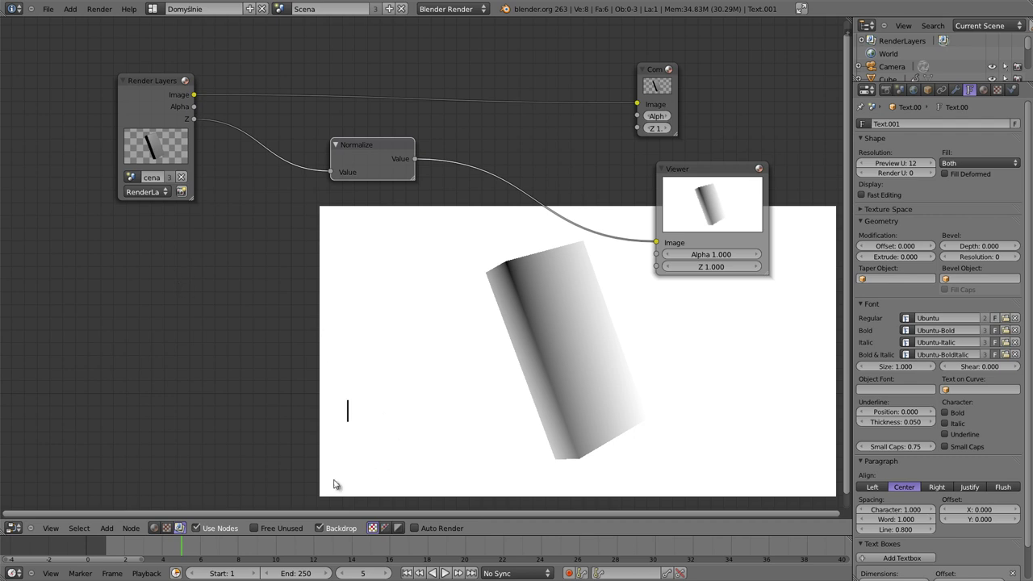
{"action": "mouse_move", "coordinate": [343, 412]}
{"action": "left_mouse_down"}
{"action": "mouse_move", "coordinate": [542, 418]}
{"action": "mouse_move", "coordinate": [531, 436]}
{"action": "left_mouse_up"}
{"action": "mouse_move", "coordinate": [333, 372]}
{"action": "left_mouse_down"}
{"action": "mouse_move", "coordinate": [361, 376]}
{"action": "mouse_move", "coordinate": [368, 362]}
{"action": "mouse_move", "coordinate": [369, 378]}
{"action": "mouse_move", "coordinate": [410, 360]}
{"action": "left_mouse_up"}
{"action": "mouse_move", "coordinate": [530, 391]}
{"action": "left_mouse_down"}
{"action": "mouse_move", "coordinate": [581, 378]}
{"action": "mouse_move", "coordinate": [593, 394]}
{"action": "mouse_move", "coordinate": [619, 379]}
{"action": "mouse_move", "coordinate": [600, 376]}
{"action": "left_mouse_up"}
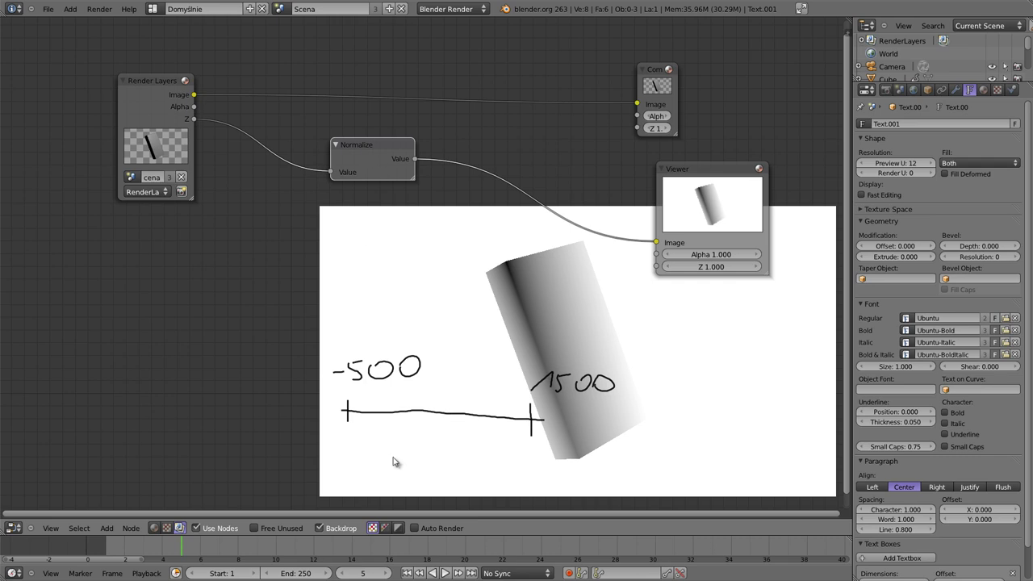
{"action": "mouse_move", "coordinate": [434, 462]}
{"action": "left_mouse_down"}
{"action": "mouse_move", "coordinate": [474, 458]}
{"action": "mouse_move", "coordinate": [436, 454]}
{"action": "mouse_move", "coordinate": [468, 461]}
{"action": "mouse_move", "coordinate": [433, 470]}
{"action": "mouse_move", "coordinate": [477, 476]}
{"action": "left_mouse_up"}
{"action": "left_click_drag", "start_coordinate": [377, 145], "coordinate": [364, 140]}
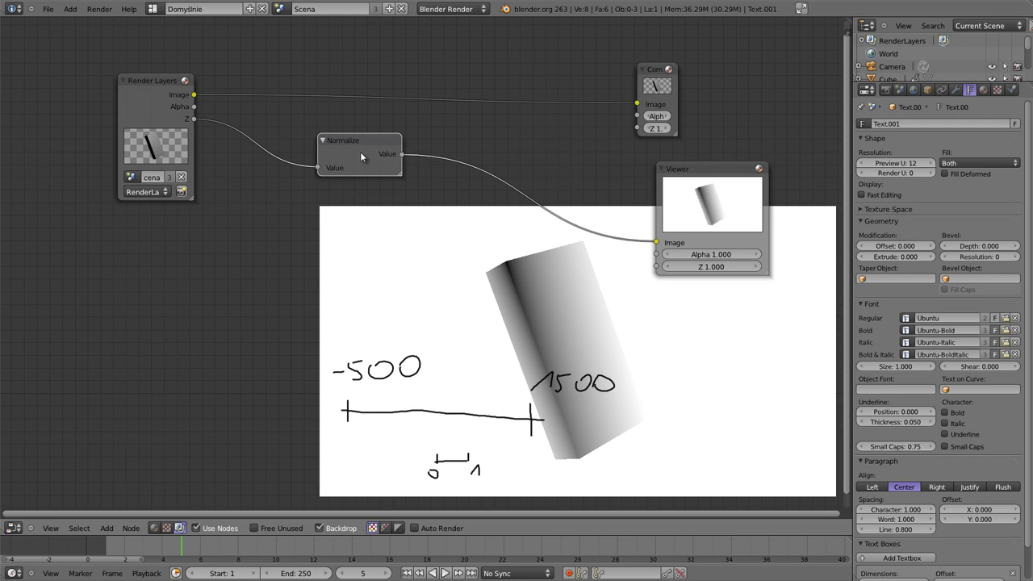
{"action": "left_click_drag", "start_coordinate": [368, 136], "coordinate": [372, 136]}
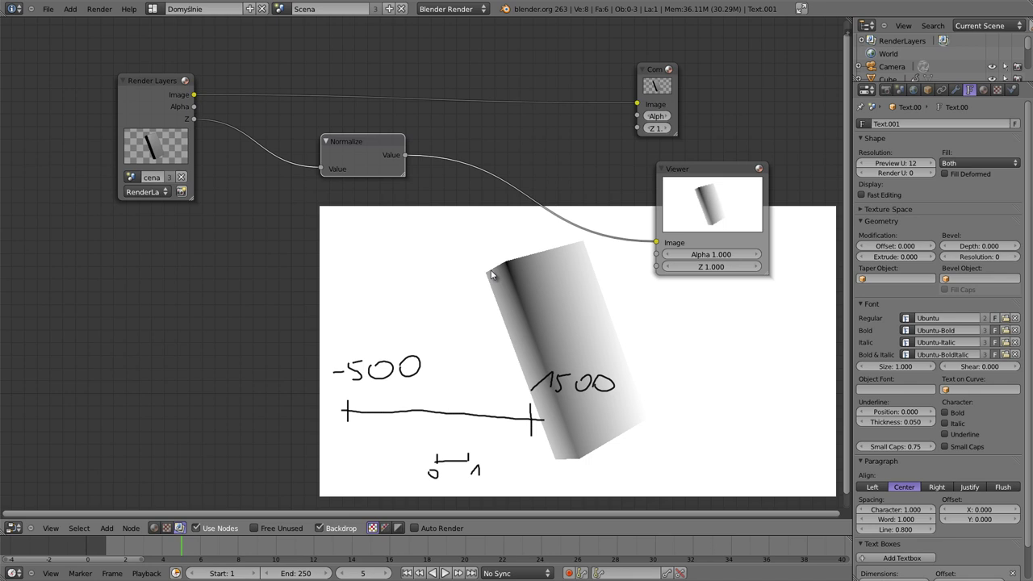
Step: Erase the hand-drawn notes and pull Normalize out so Z feeds the Viewer directly
{"action": "left_click_drag", "start_coordinate": [411, 385], "coordinate": [380, 388]}
{"action": "mouse_move", "coordinate": [380, 388]}
{"action": "right_mouse_down"}
{"action": "mouse_move", "coordinate": [336, 387]}
{"action": "mouse_move", "coordinate": [463, 385]}
{"action": "mouse_move", "coordinate": [522, 399]}
{"action": "right_mouse_up"}
{"action": "mouse_move", "coordinate": [410, 398]}
{"action": "right_mouse_down"}
{"action": "mouse_move", "coordinate": [456, 458]}
{"action": "mouse_move", "coordinate": [432, 473]}
{"action": "right_mouse_up"}
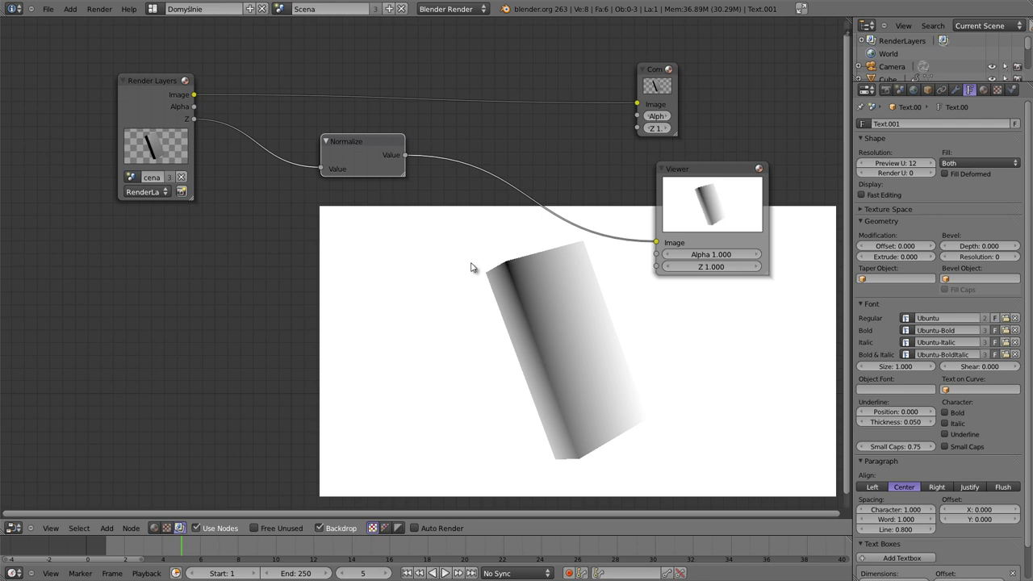
{"action": "mouse_move", "coordinate": [366, 141]}
{"action": "left_mouse_down", "text": "alt"}
{"action": "mouse_move", "coordinate": [356, 189]}
{"action": "mouse_move", "coordinate": [184, 281]}
{"action": "left_mouse_up", "text": "alt"}
Step: Connect the Render Layers Alpha output to the Viewer to preview the Alpha pass
{"action": "left_click_drag", "start_coordinate": [147, 82], "coordinate": [139, 101]}
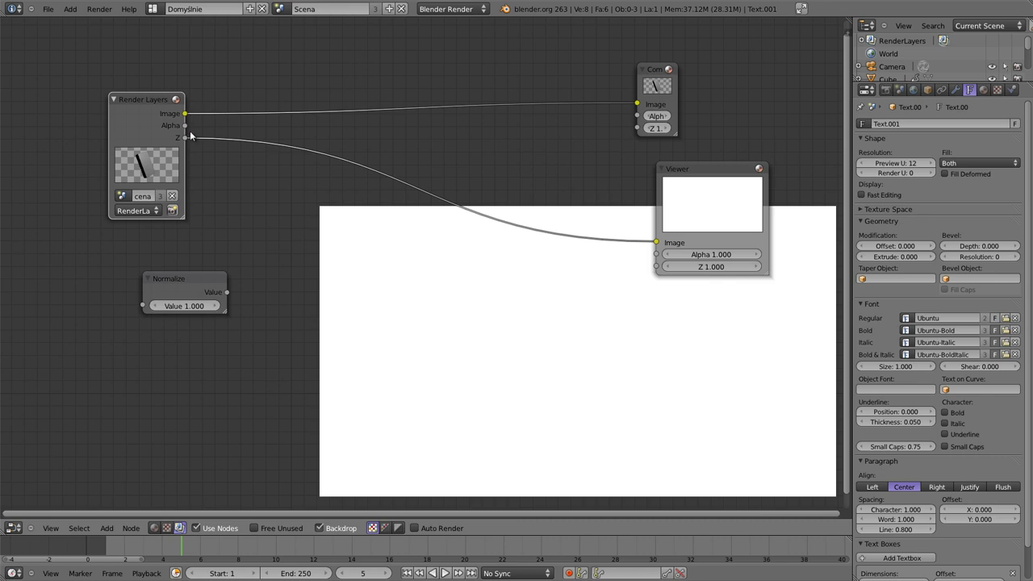
{"action": "scroll", "coordinate": [190, 133], "scroll_direction": "up", "scroll_amount": 2}
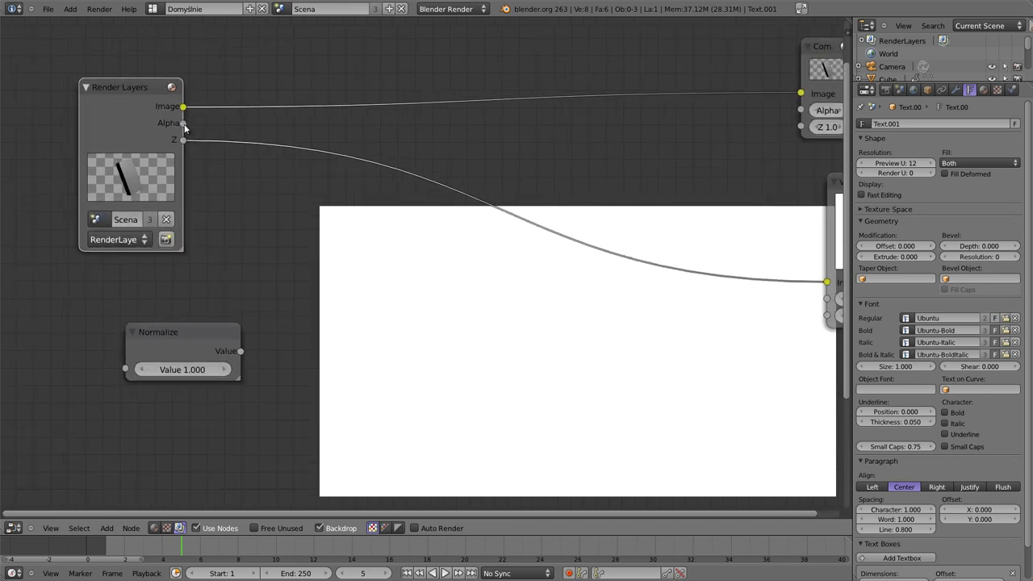
{"action": "scroll", "coordinate": [477, 201], "scroll_direction": "down", "scroll_amount": 1}
{"action": "mouse_move", "coordinate": [253, 140]}
{"action": "left_mouse_down"}
{"action": "mouse_move", "coordinate": [639, 205]}
{"action": "mouse_move", "coordinate": [763, 266]}
{"action": "left_mouse_up"}
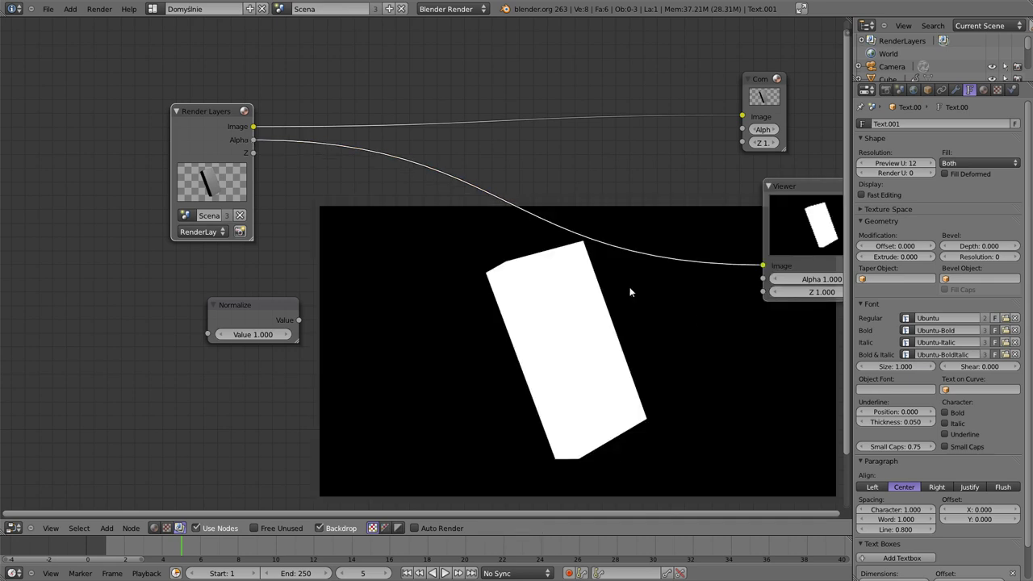
Step: Reconnect Z to the Viewer and move the Viewer and Composite nodes closer
{"action": "middle_click_drag", "start_coordinate": [419, 194], "coordinate": [341, 133]}
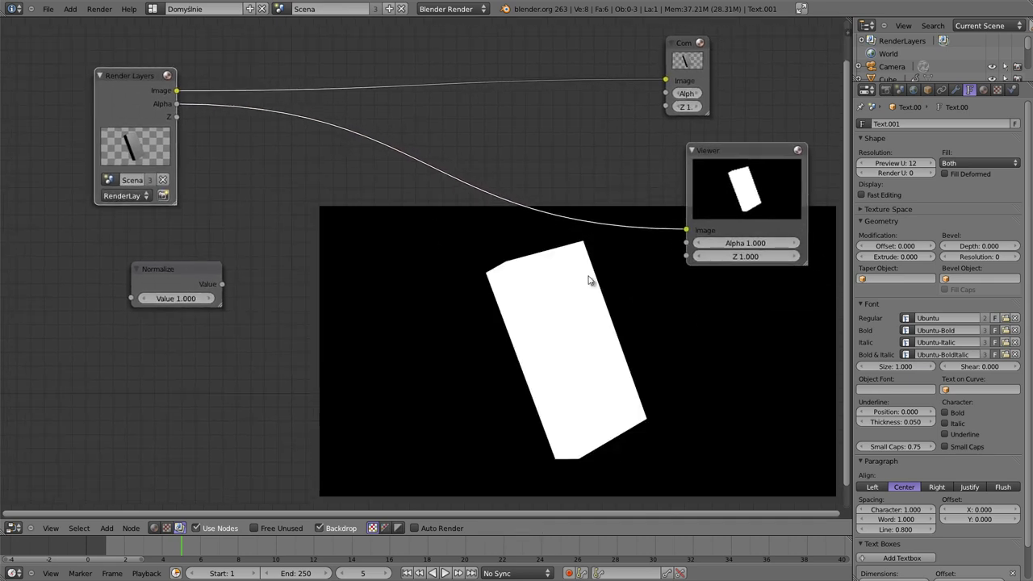
{"action": "left_click_drag", "start_coordinate": [176, 117], "coordinate": [686, 230]}
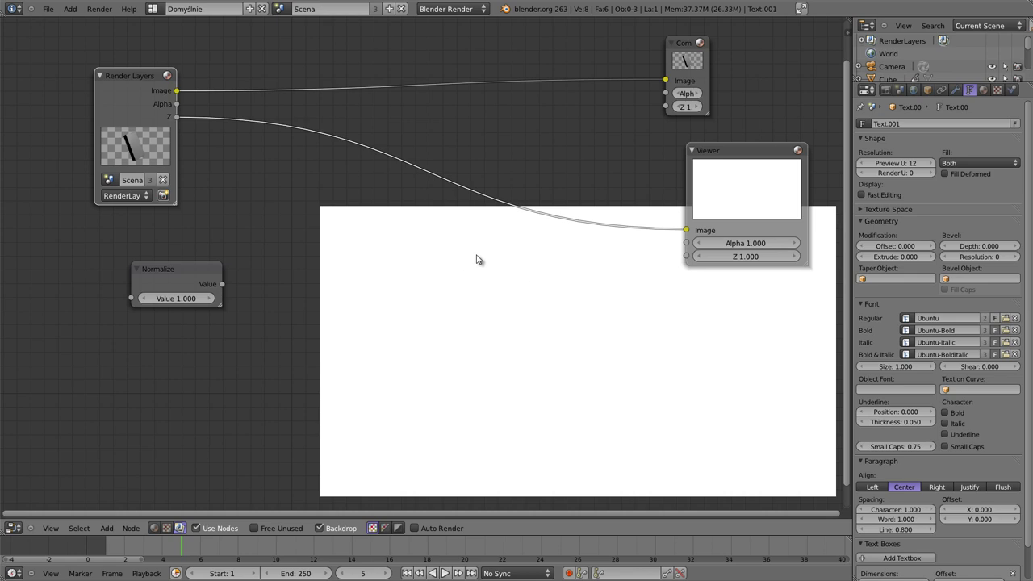
{"action": "left_click_drag", "start_coordinate": [759, 145], "coordinate": [773, 134]}
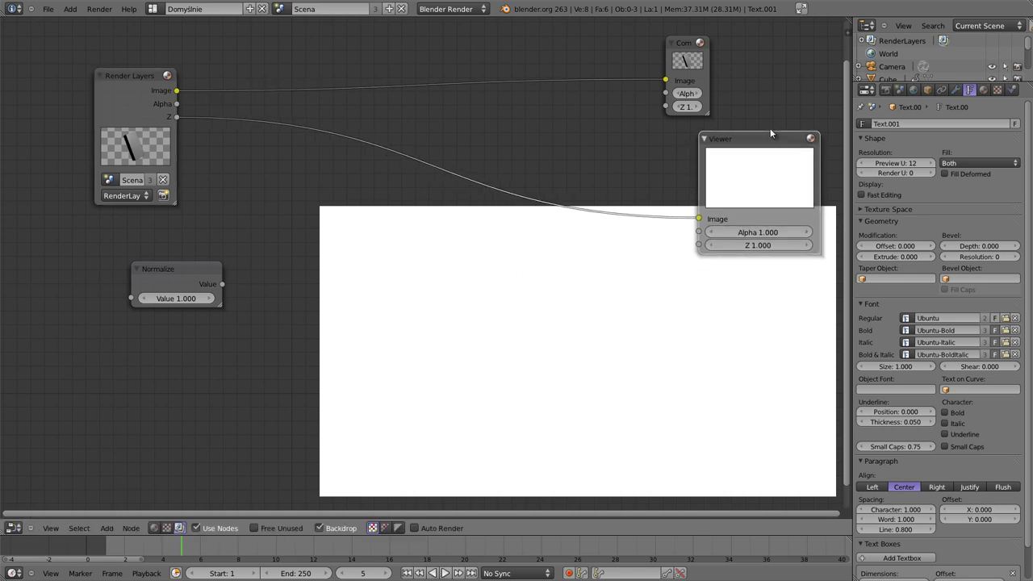
{"action": "left_click_drag", "start_coordinate": [693, 49], "coordinate": [588, 39]}
{"action": "left_click_drag", "start_coordinate": [751, 143], "coordinate": [707, 79]}
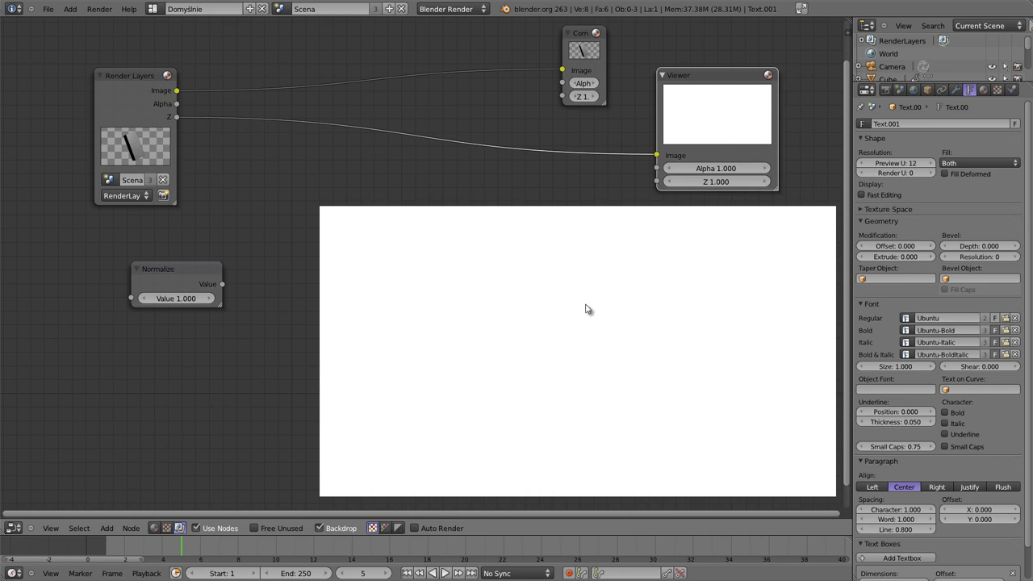
Step: Tick the Vector pass in the render layer settings and link the new Speed output to the Viewer
{"action": "left_click", "coordinate": [885, 89]}
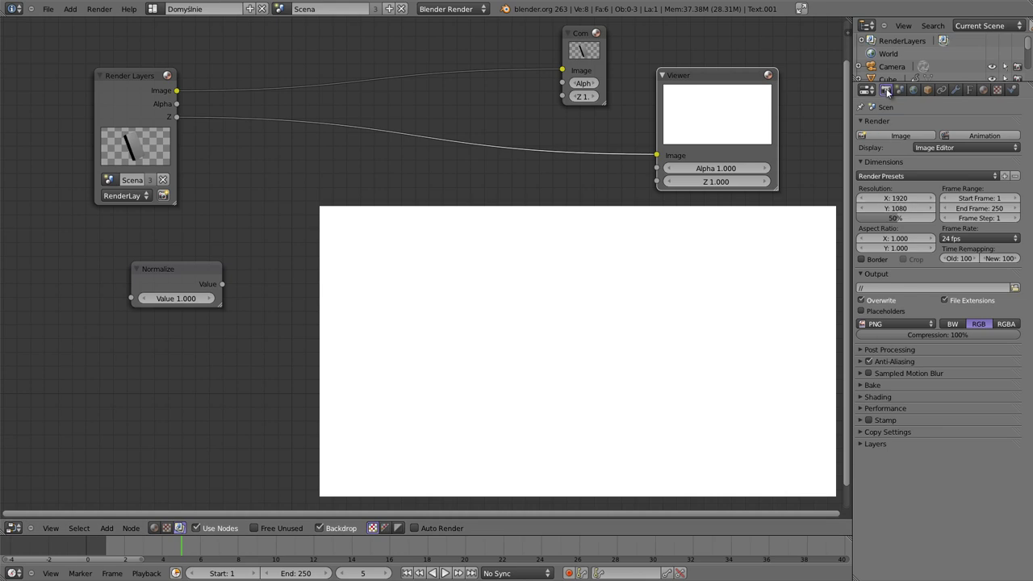
{"action": "left_click", "coordinate": [861, 443]}
{"action": "mouse_move", "coordinate": [910, 422]}
{"action": "middle_mouse_down"}
{"action": "mouse_move", "coordinate": [927, 345]}
{"action": "mouse_move", "coordinate": [918, 290]}
{"action": "middle_mouse_up"}
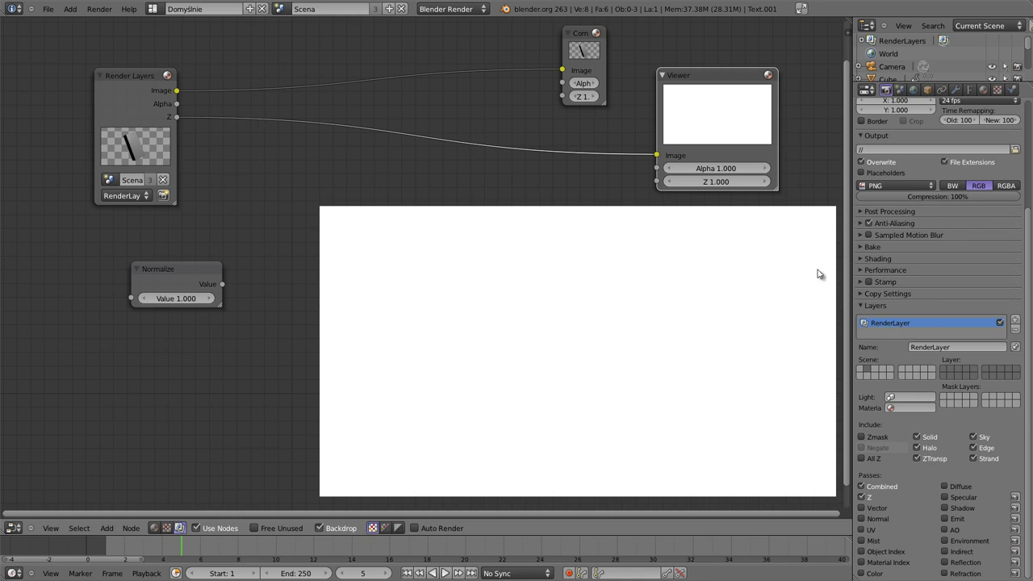
{"action": "left_click", "coordinate": [861, 508]}
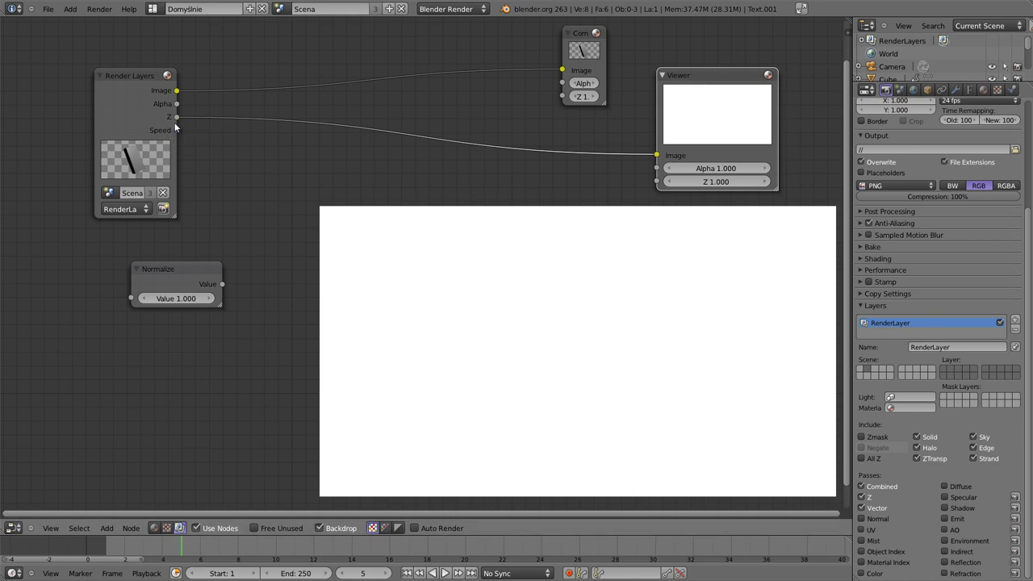
{"action": "left_click_drag", "start_coordinate": [178, 131], "coordinate": [657, 155]}
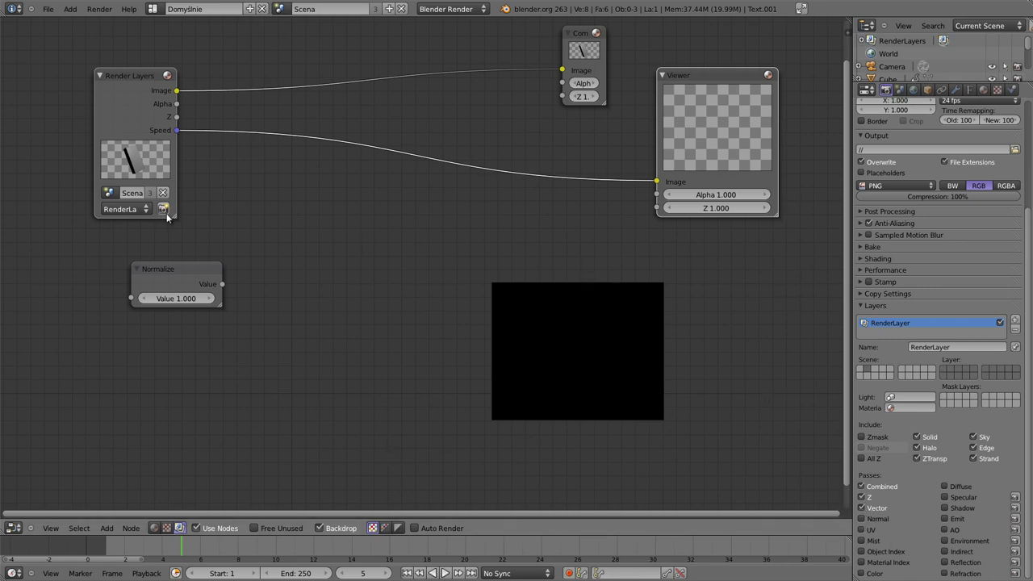
Step: Render the frame with the Vector pass on, then return to the Node Editor
{"action": "key", "text": "F12"}
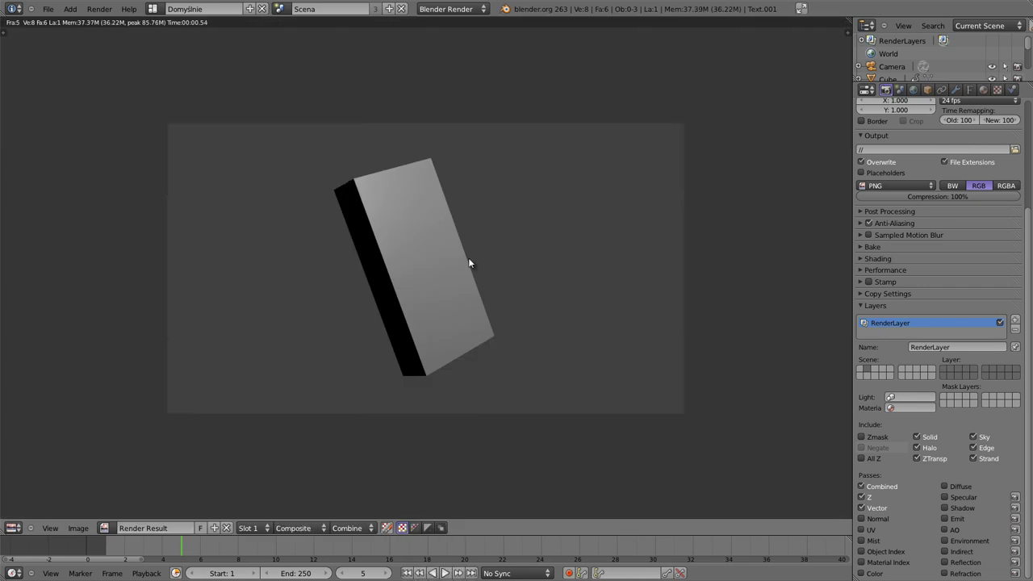
{"action": "key", "text": "Escape"}
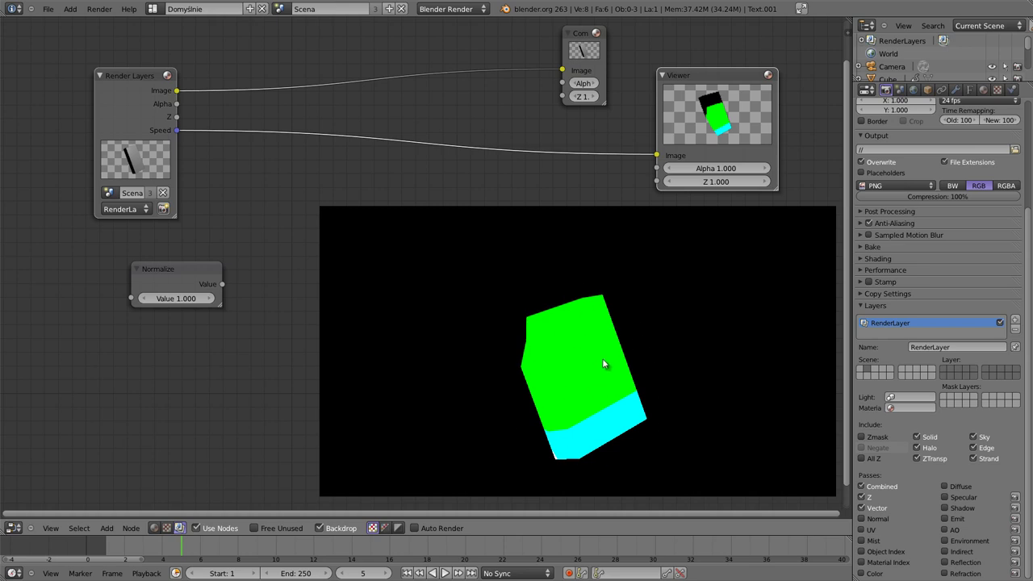
Step: Drop Normalize onto the Speed-to-Viewer link and nudge it slightly right
{"action": "left_click_drag", "start_coordinate": [175, 269], "coordinate": [463, 143]}
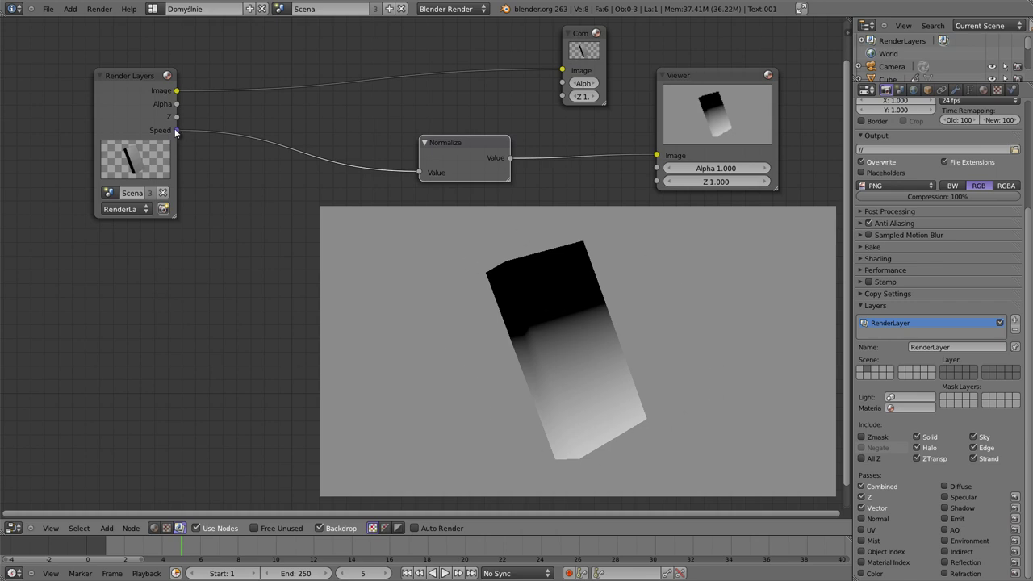
{"action": "left_click_drag", "start_coordinate": [426, 149], "coordinate": [436, 148]}
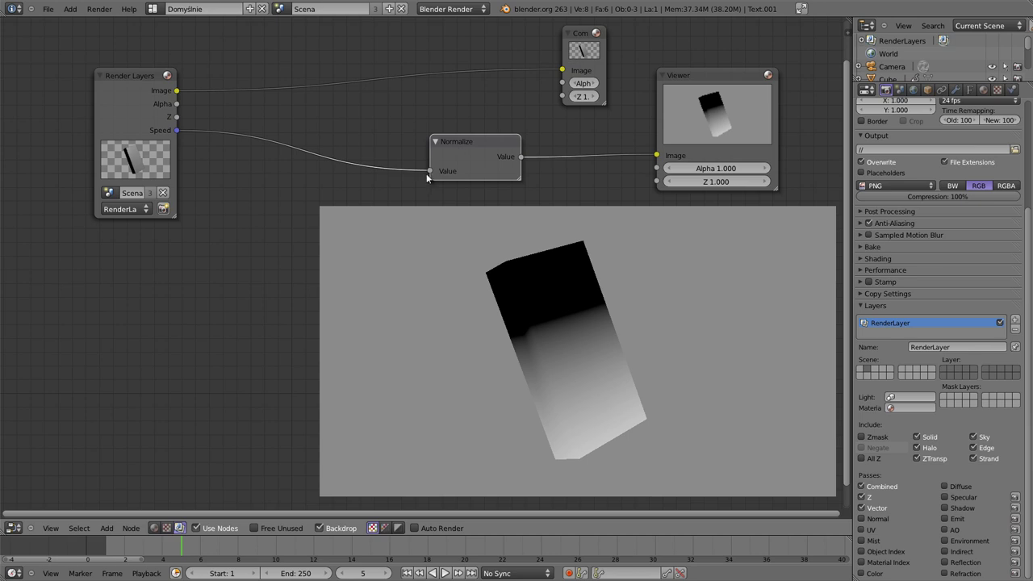
{"action": "key", "text": "shift+a"}
Step: Add a Normal node and connect its Dot output to the Viewer
{"action": "left_click", "coordinate": [268, 200]}
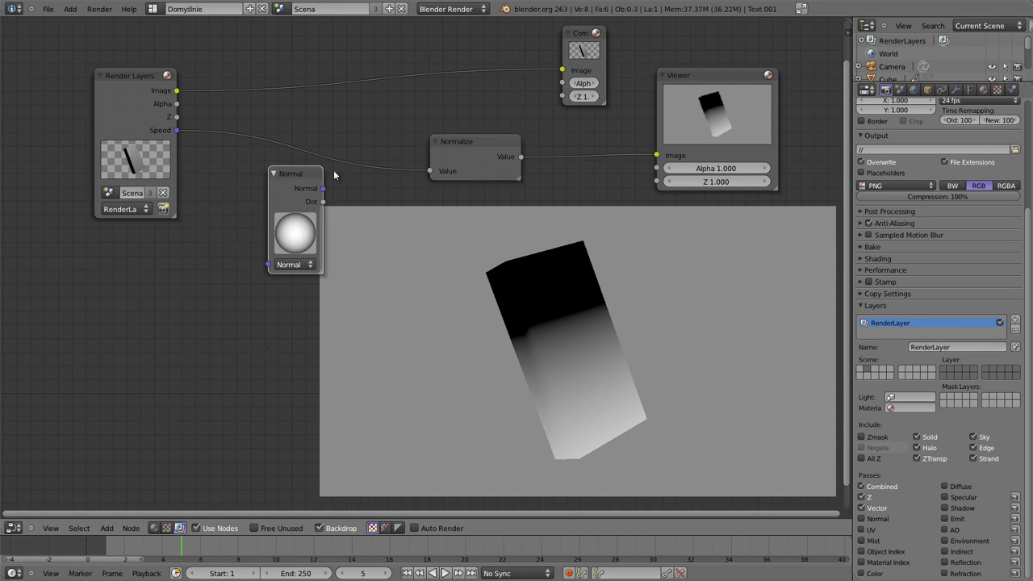
{"action": "left_click_drag", "start_coordinate": [469, 152], "coordinate": [343, 119]}
{"action": "mouse_move", "coordinate": [292, 179]}
{"action": "left_mouse_down"}
{"action": "mouse_move", "coordinate": [300, 189]}
{"action": "mouse_move", "coordinate": [465, 116]}
{"action": "left_mouse_up"}
{"action": "left_click_drag", "start_coordinate": [492, 150], "coordinate": [656, 182]}
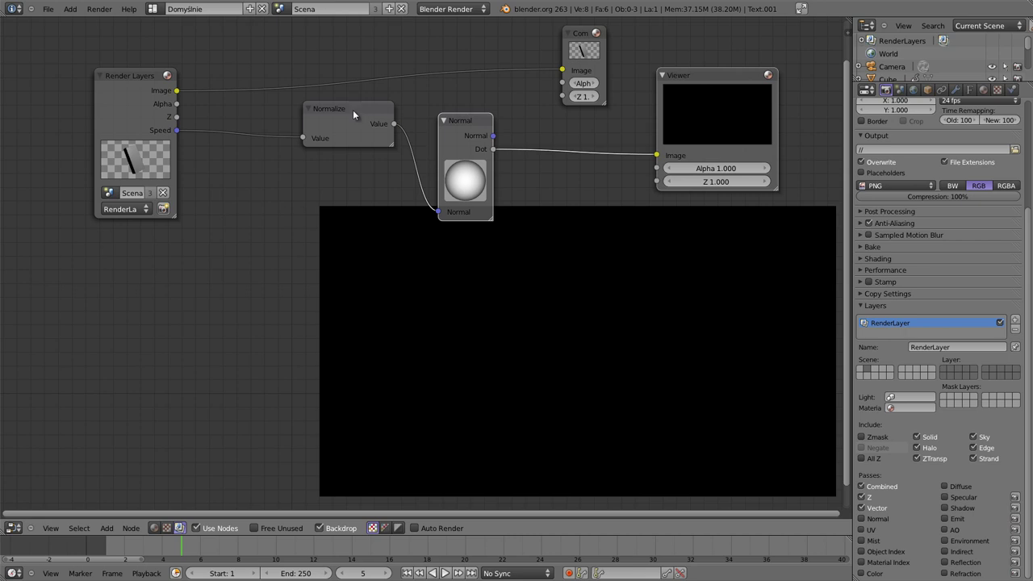
Step: Rearrange the nodes and pull Normalize out so Speed feeds the Normal node directly
{"action": "left_click_drag", "start_coordinate": [341, 108], "coordinate": [262, 129]}
{"action": "left_click_drag", "start_coordinate": [460, 118], "coordinate": [414, 95]}
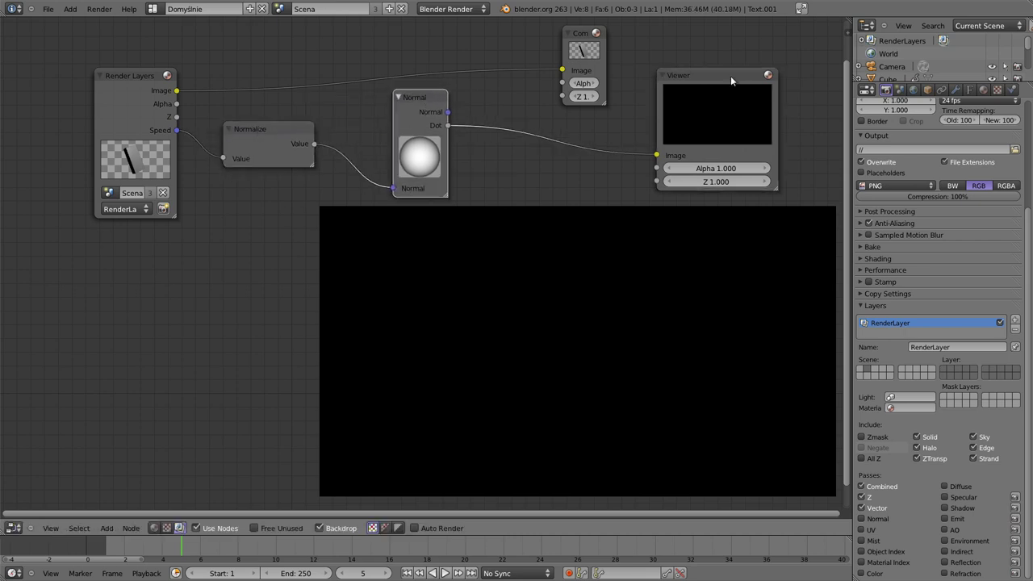
{"action": "left_click_drag", "start_coordinate": [731, 82], "coordinate": [723, 74]}
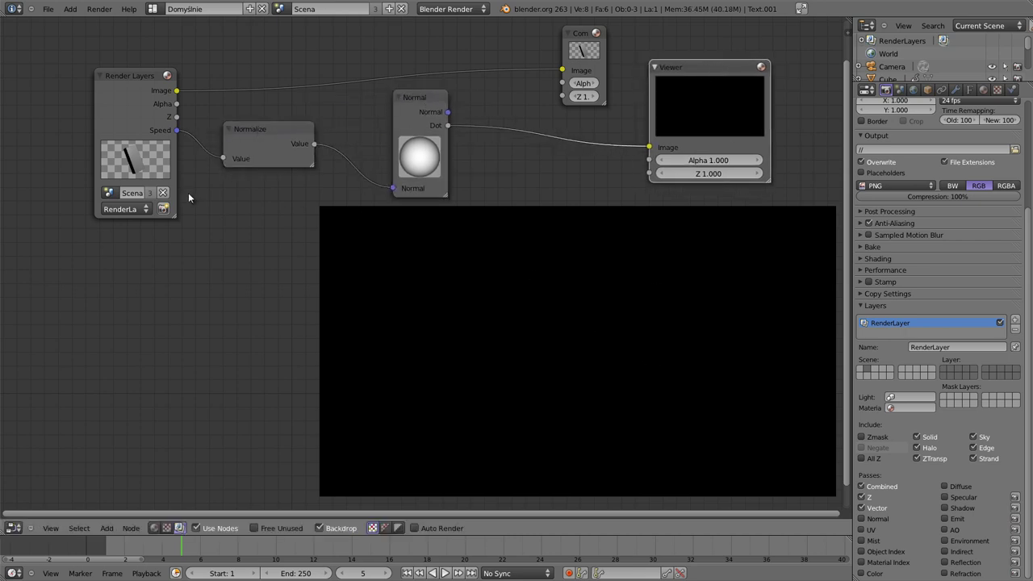
{"action": "left_click", "coordinate": [266, 130]}
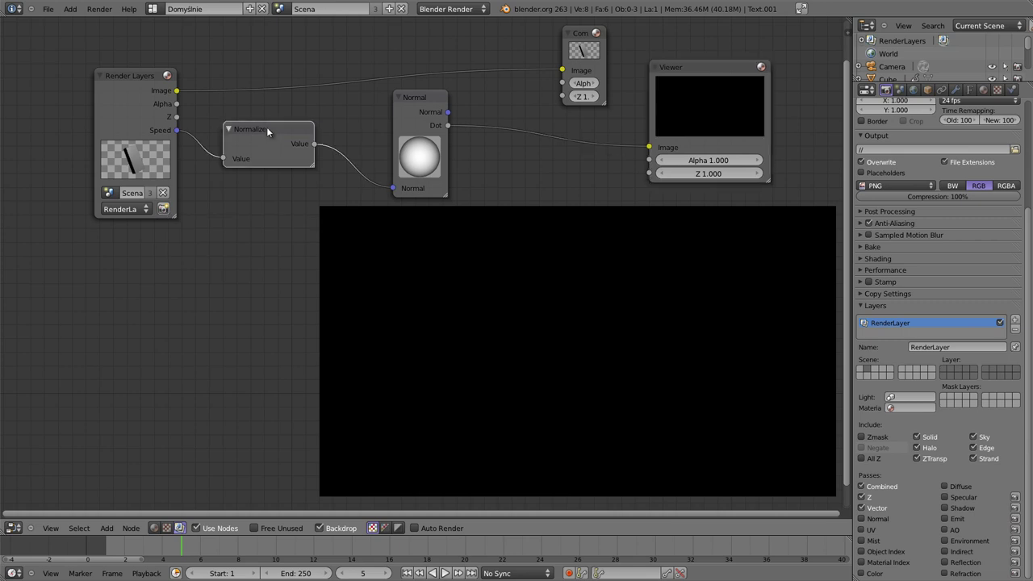
{"action": "mouse_move", "coordinate": [266, 131]}
{"action": "left_mouse_down", "text": "alt"}
{"action": "mouse_move", "coordinate": [530, 136]}
{"action": "mouse_move", "coordinate": [194, 298]}
{"action": "left_mouse_up", "text": "alt"}
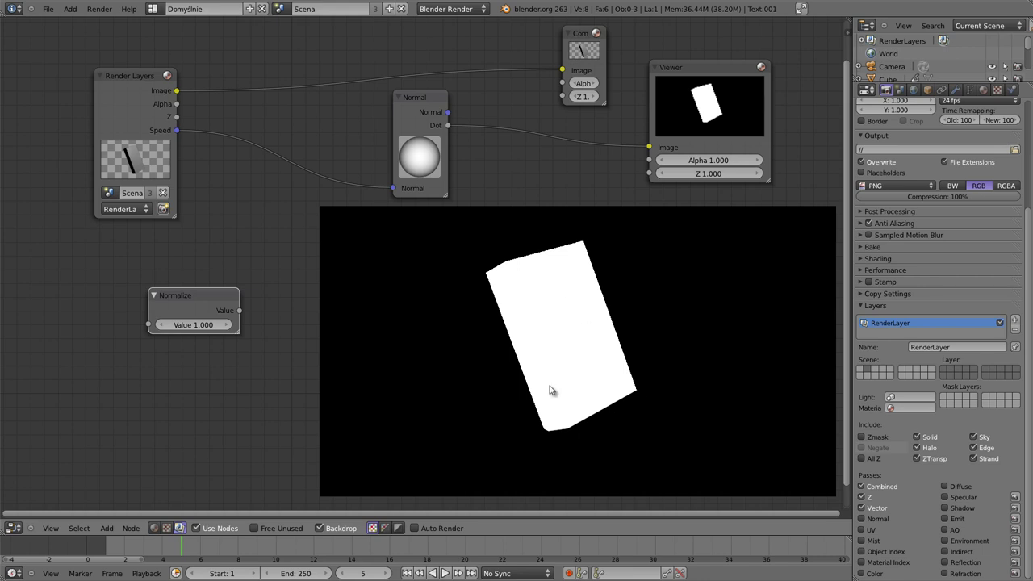
Step: Drop Normalize onto the Dot–Viewer link and adjust the Normalize and Render Layers node positions
{"action": "left_click_drag", "start_coordinate": [189, 297], "coordinate": [528, 132]}
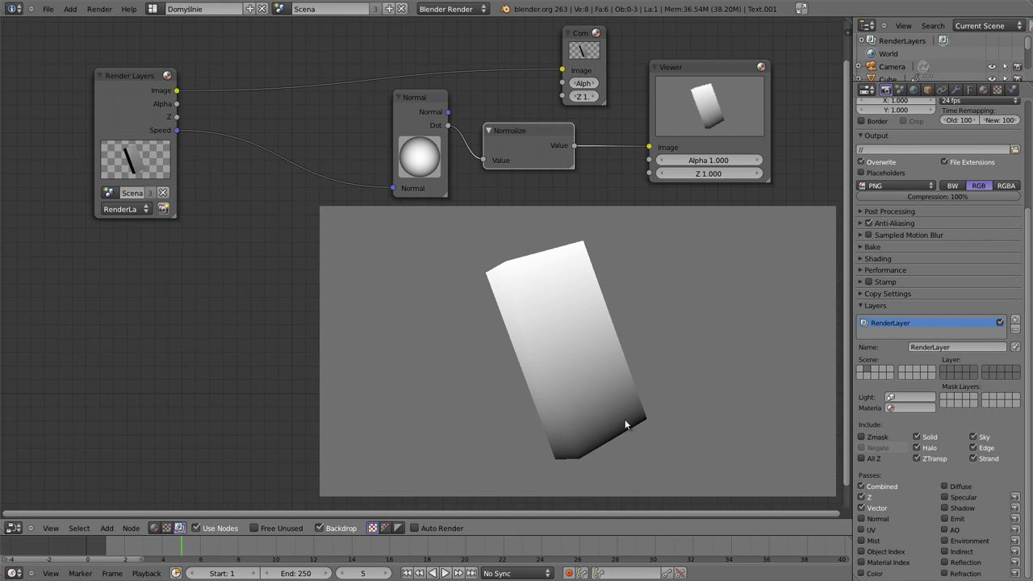
{"action": "left_click_drag", "start_coordinate": [525, 130], "coordinate": [535, 134]}
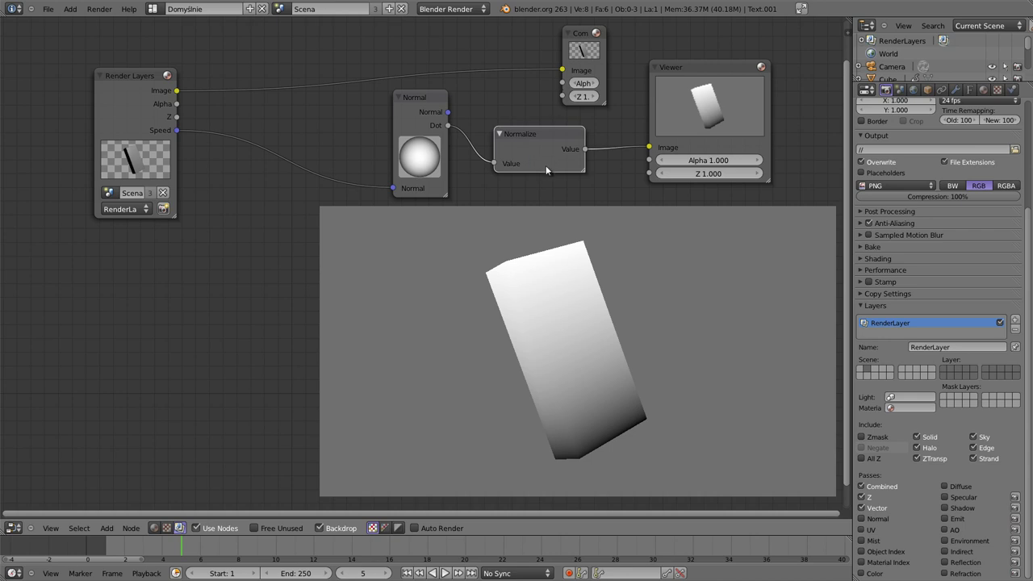
{"action": "right_click", "coordinate": [179, 120]}
{"action": "mouse_move", "coordinate": [180, 120]}
{"action": "left_mouse_down"}
{"action": "mouse_move", "coordinate": [201, 121]}
{"action": "mouse_move", "coordinate": [186, 129]}
{"action": "left_mouse_up"}
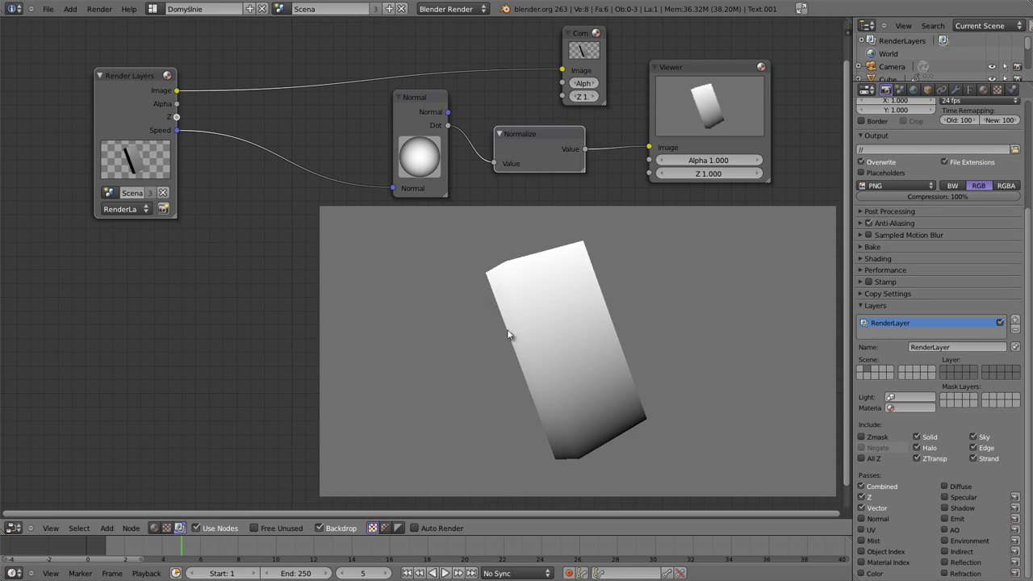
{"action": "key", "text": "shift+F5"}
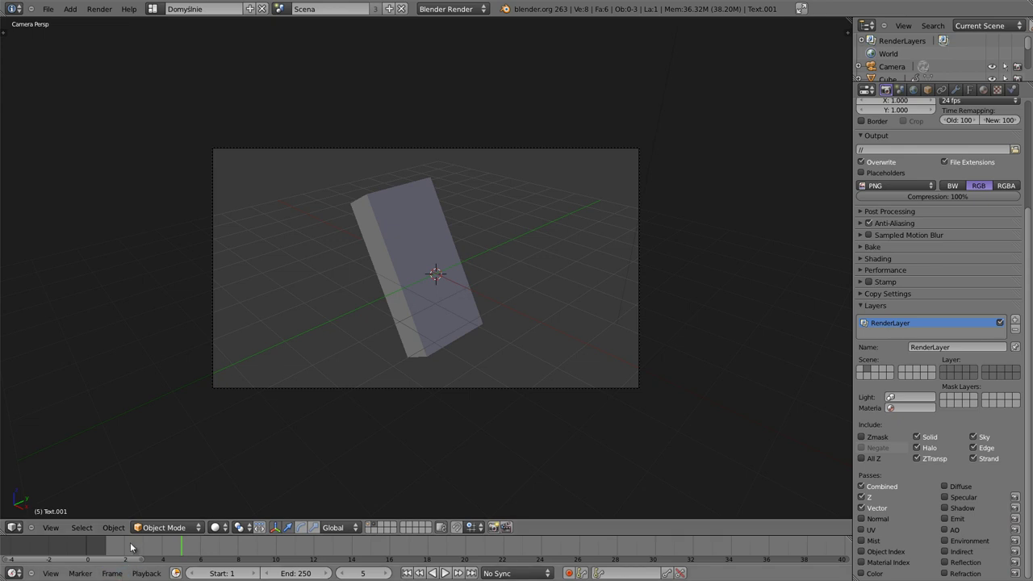
{"action": "mouse_move", "coordinate": [108, 551]}
{"action": "left_mouse_down"}
{"action": "mouse_move", "coordinate": [198, 554]}
{"action": "mouse_move", "coordinate": [182, 555]}
{"action": "left_mouse_up"}
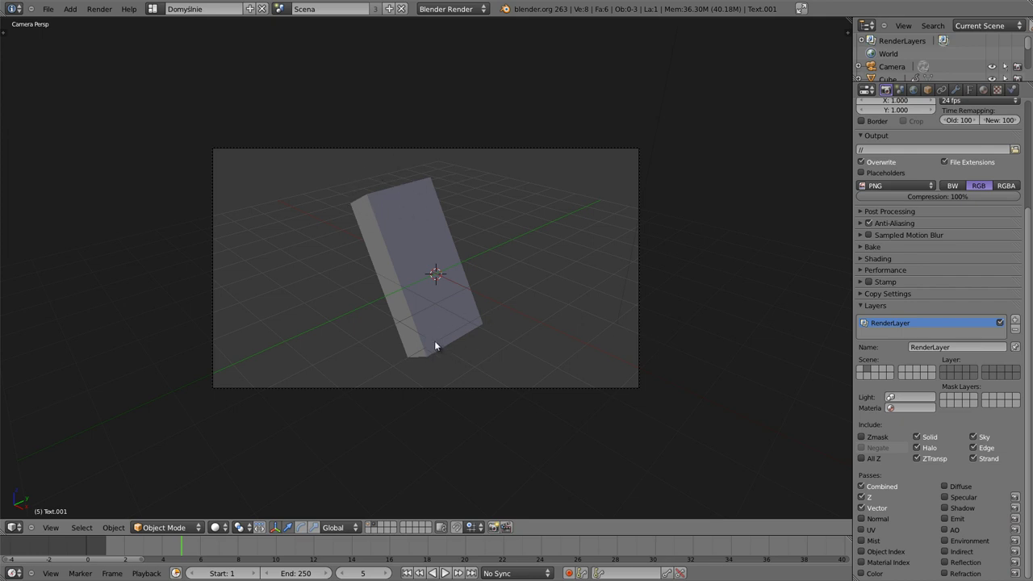
{"action": "key", "text": "shift+F3"}
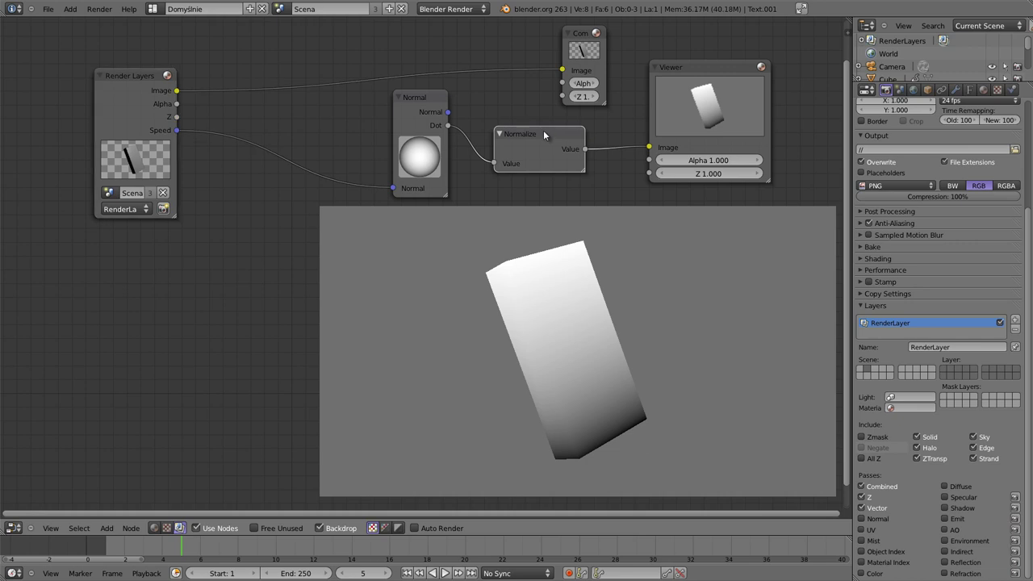
Step: Shift the Normalize node slightly right and exit fullscreen with Alt+F11
{"action": "left_click_drag", "start_coordinate": [548, 131], "coordinate": [558, 131]}
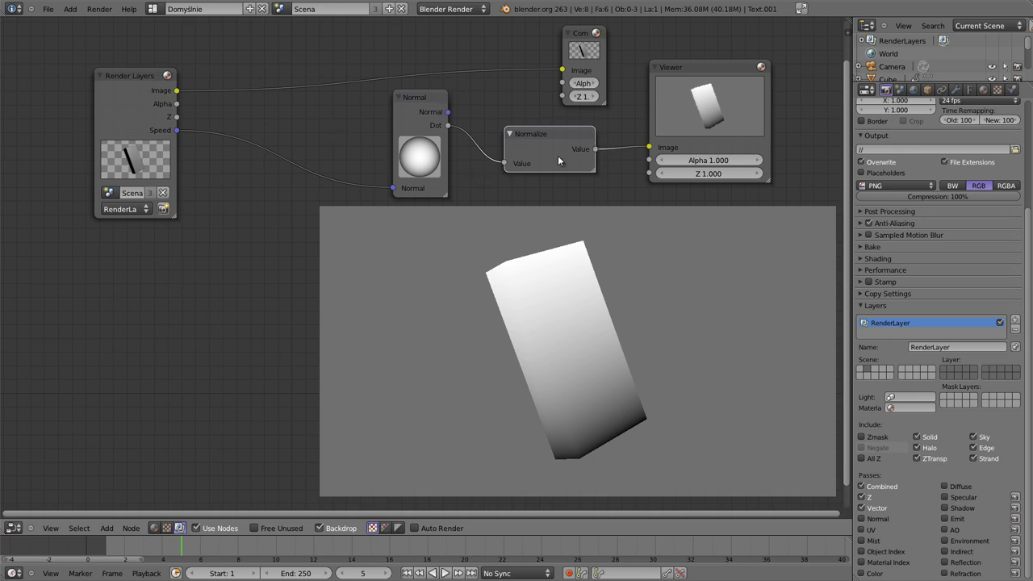
{"action": "key", "text": "alt+F11"}
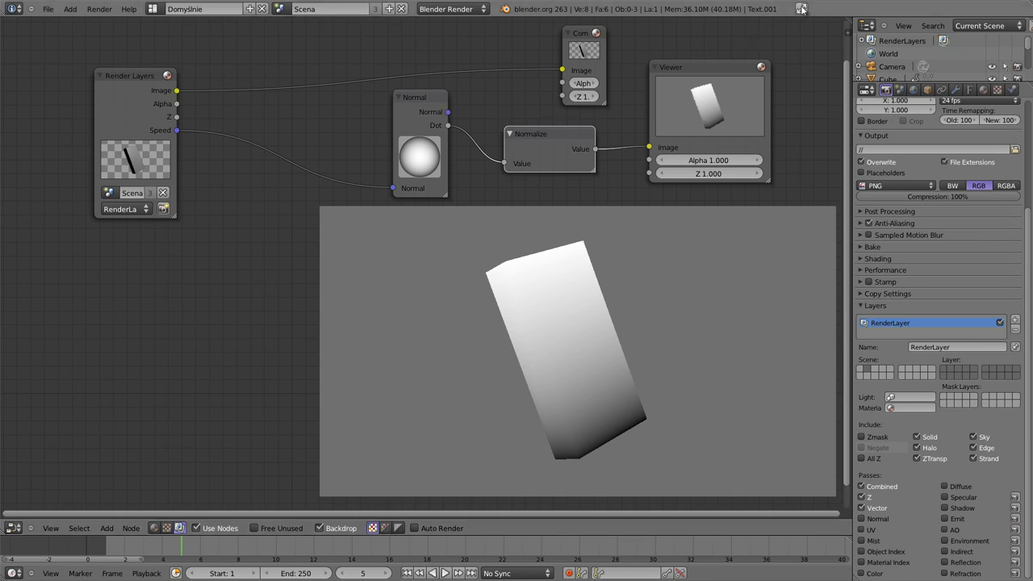